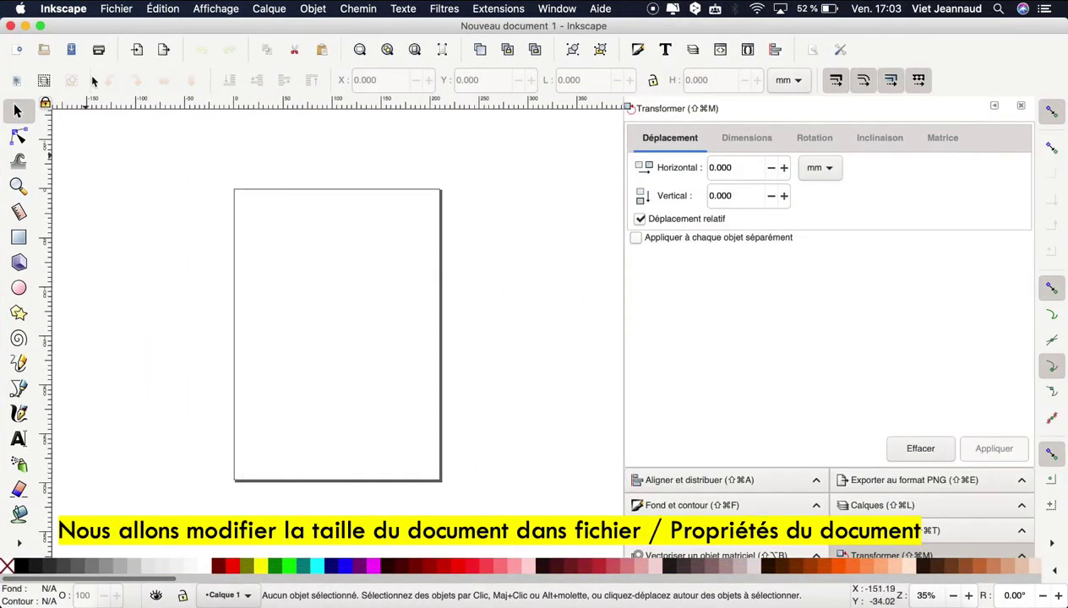
# Step: Set the page size to A3 portrait, 297 × 420 mm, in Document Properties
pyautogui.click(116, 10)
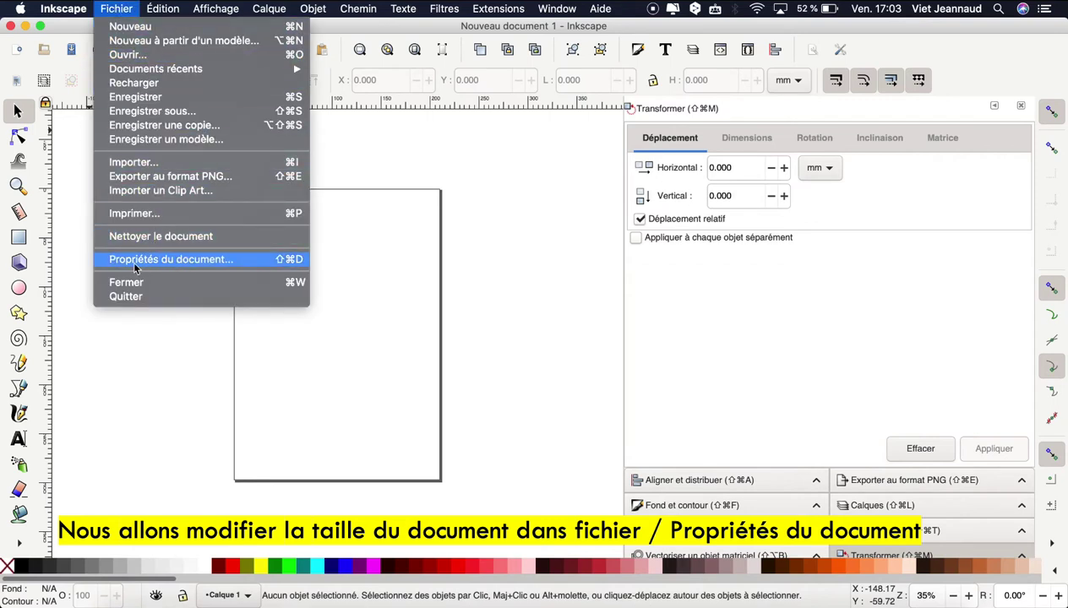
pyautogui.click(234, 264)
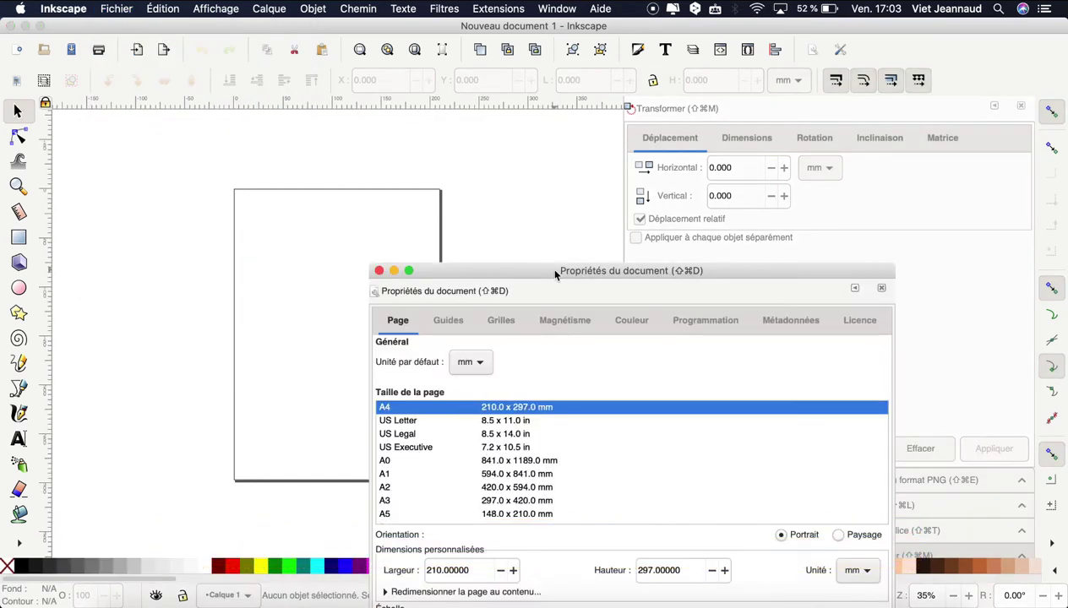
pyautogui.moveTo(548, 271); pyautogui.dragTo(657, 25)
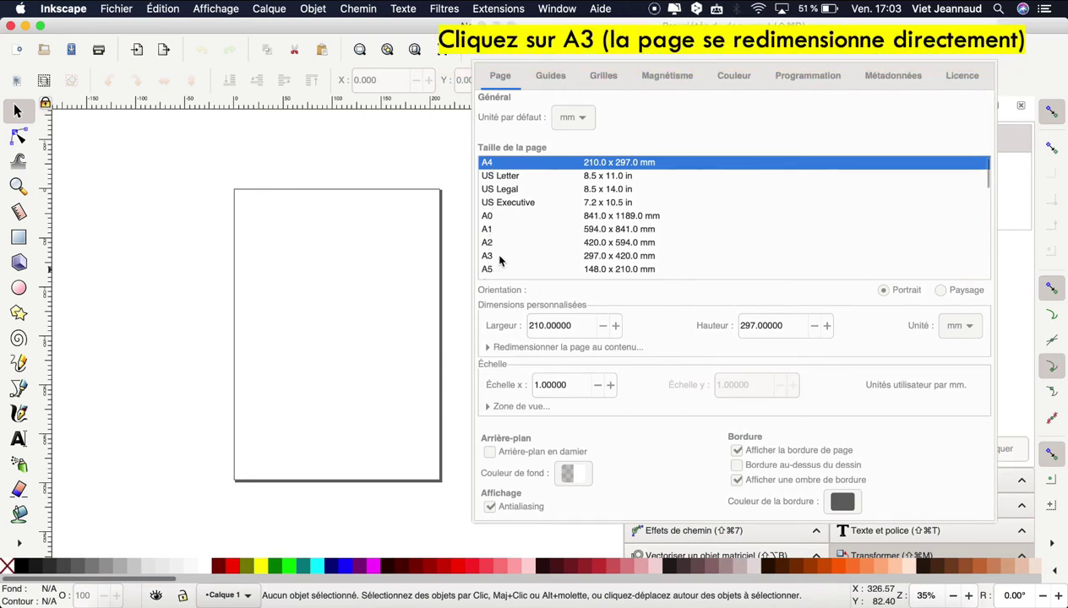
pyautogui.click(494, 255)
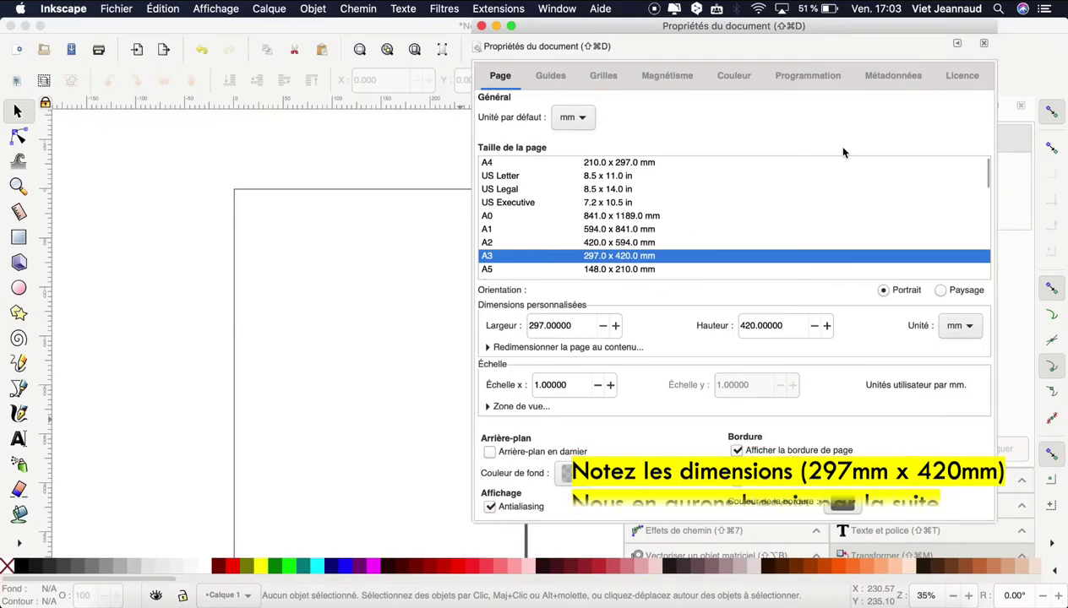
pyautogui.click(984, 45)
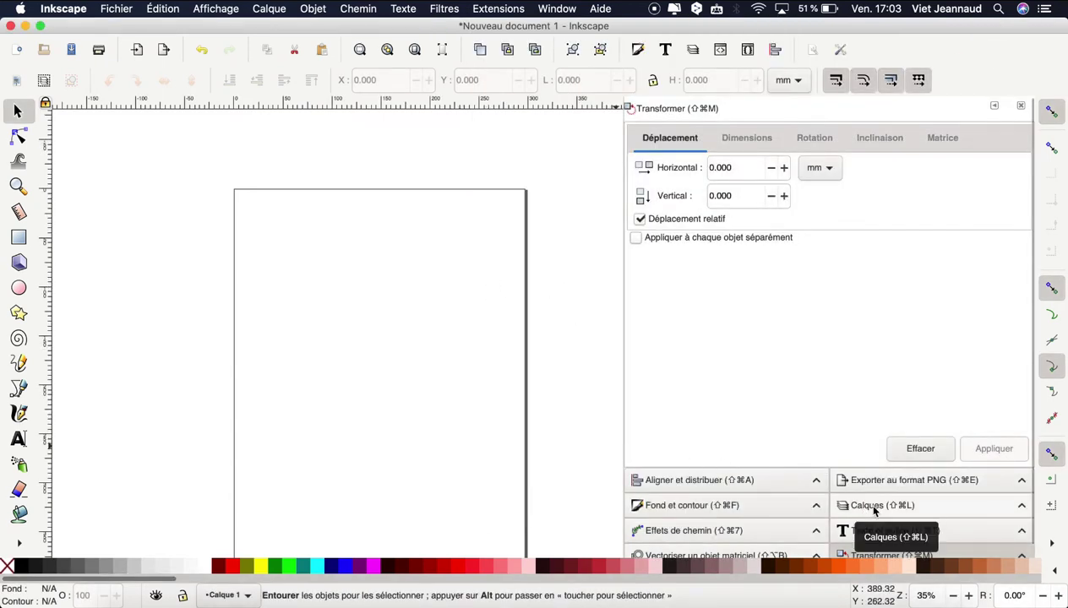
# Step: Rename the layer 'Calque 1' to 'Fond' in the Layers panel
pyautogui.click(874, 506)
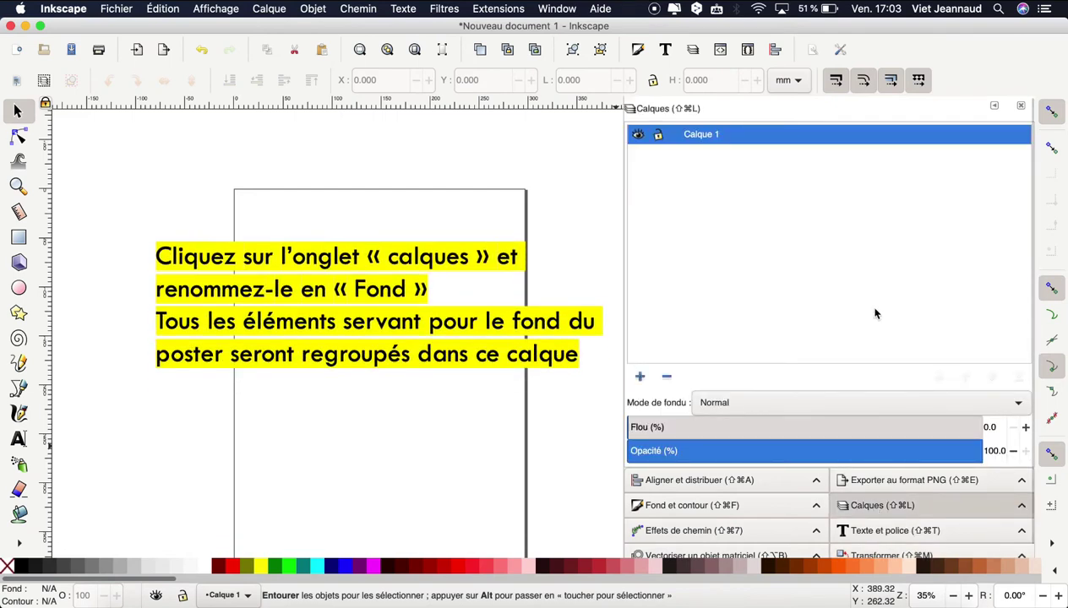
pyautogui.doubleClick(727, 139)
pyautogui.write('Fond')
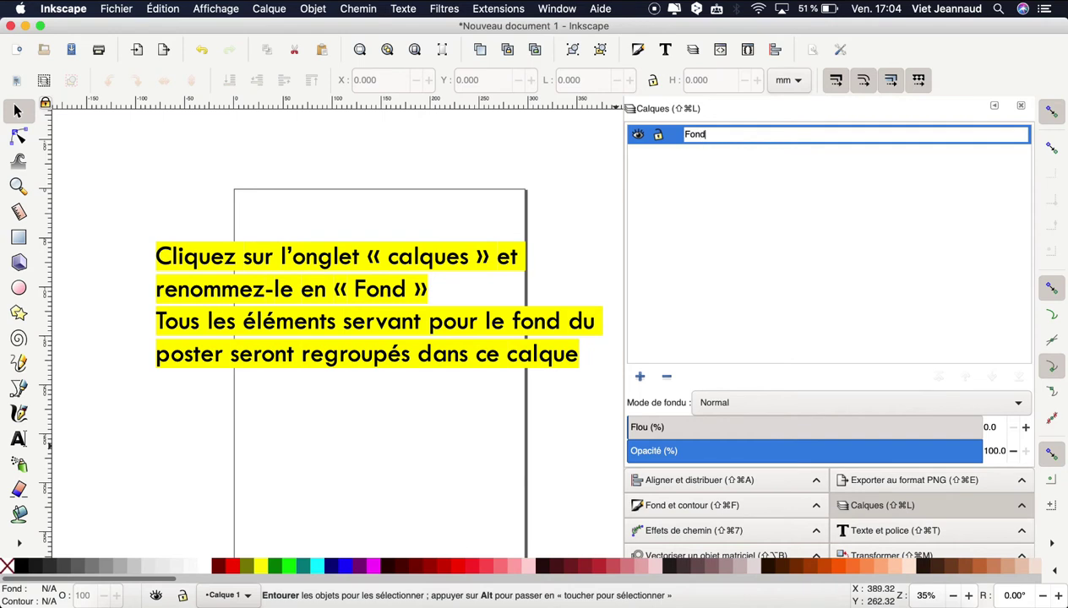
pyautogui.press('Return')
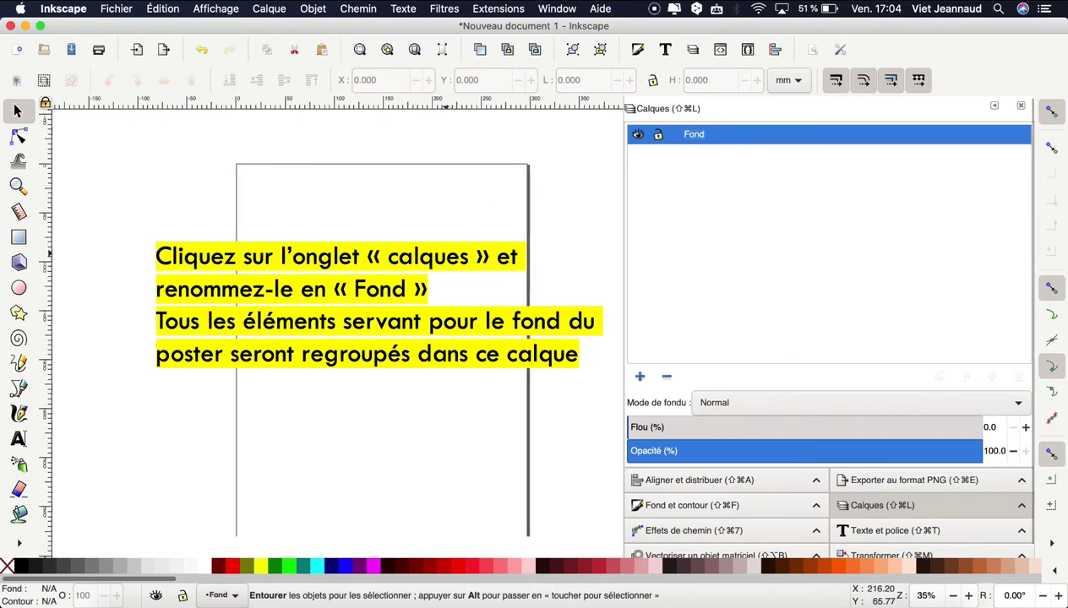
pyautogui.scroll(-3, 380, 338)
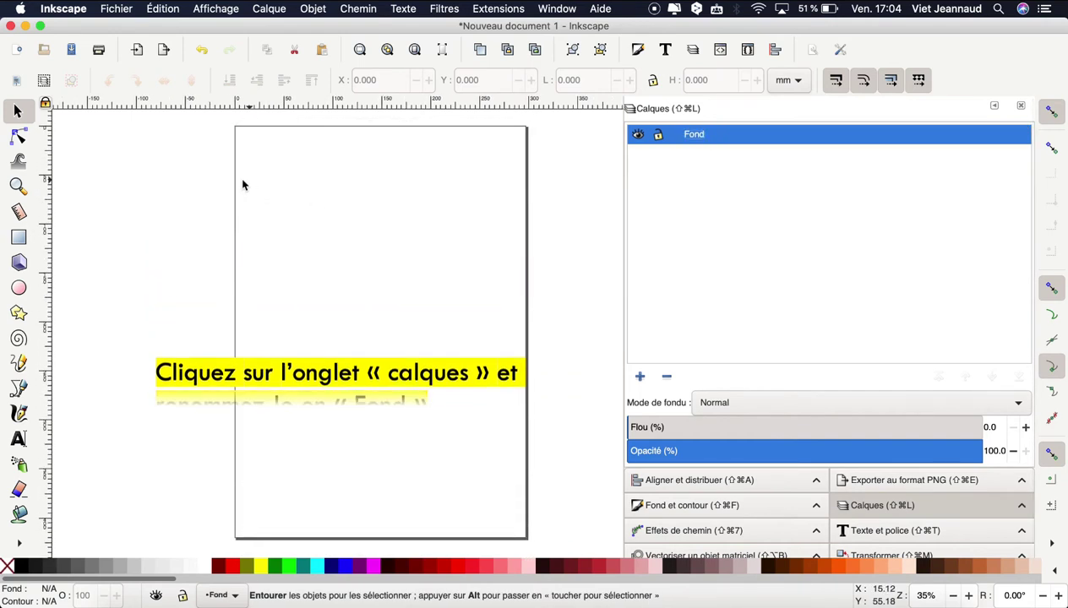
# Step: Draw a rectangle on the page and size it to 297 × 420 mm
pyautogui.click(21, 239)
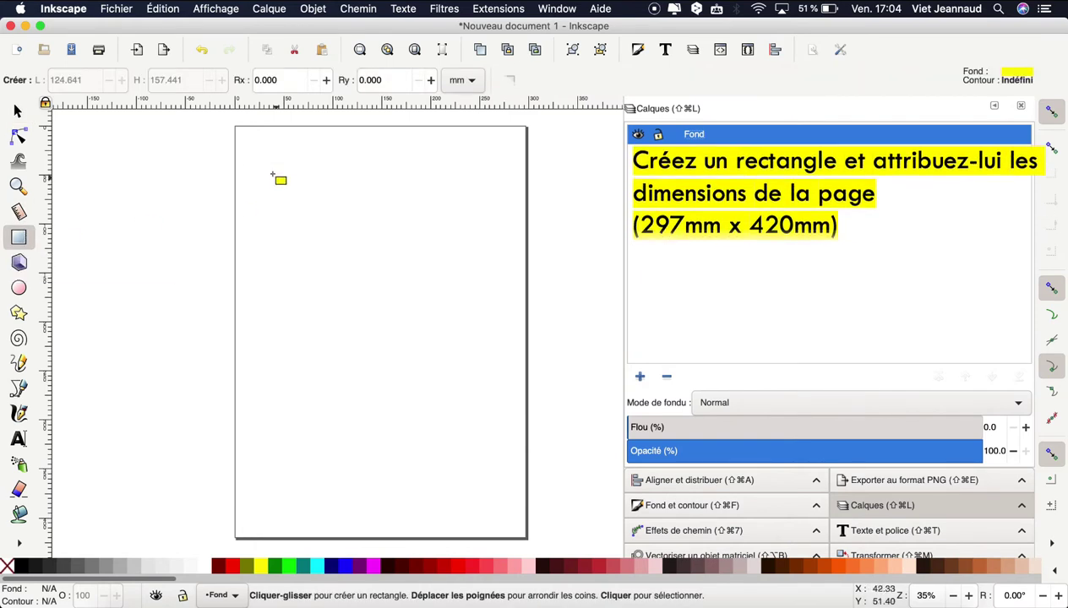
pyautogui.moveTo(268, 171); pyautogui.dragTo(468, 442)
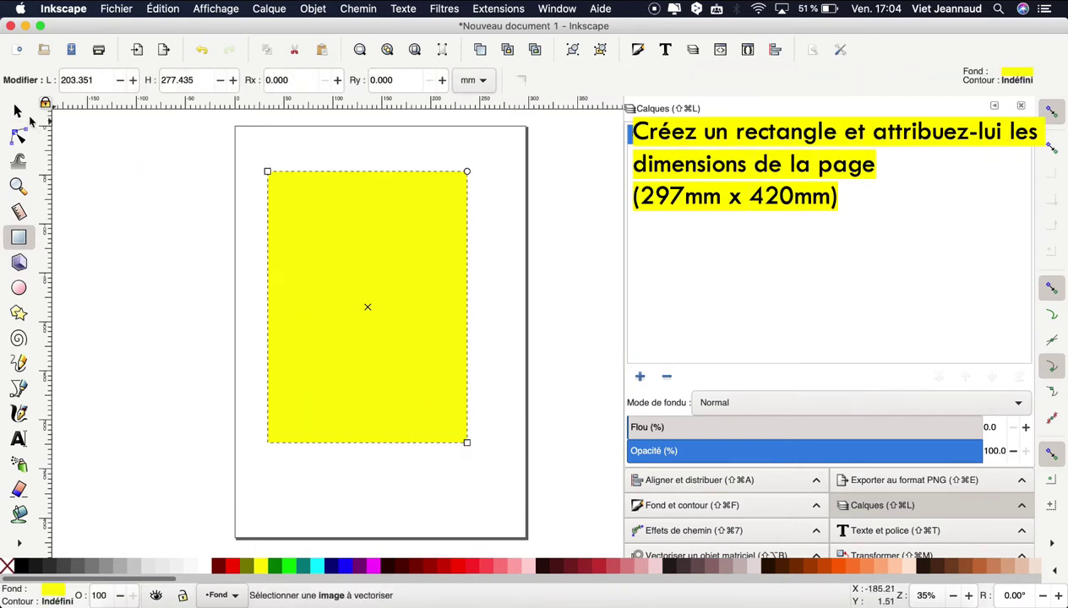
pyautogui.click(19, 112)
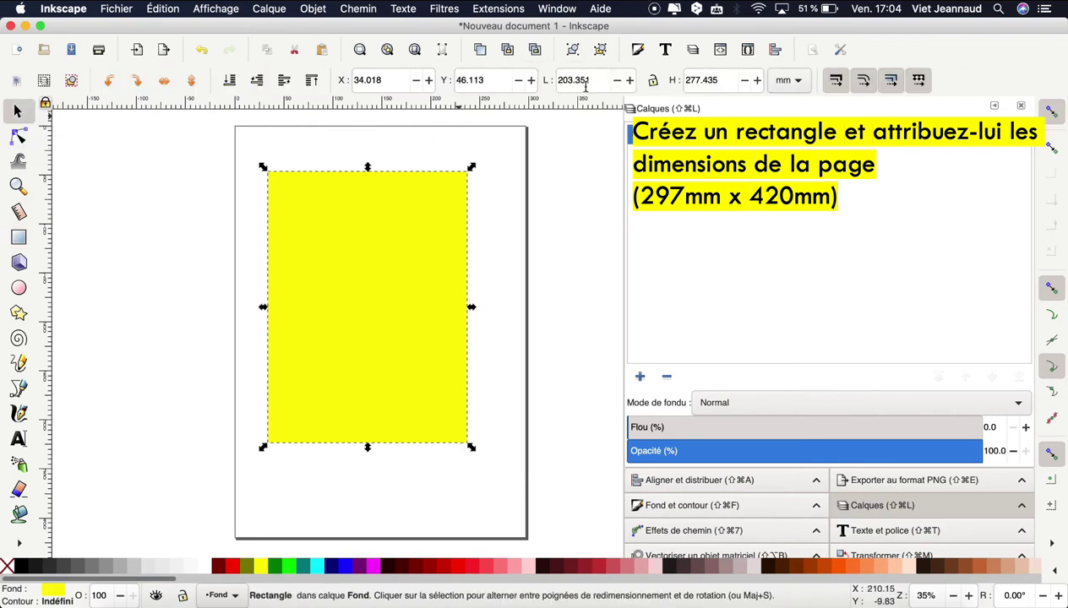
pyautogui.moveTo(593, 80); pyautogui.dragTo(550, 80)
pyautogui.write('297')
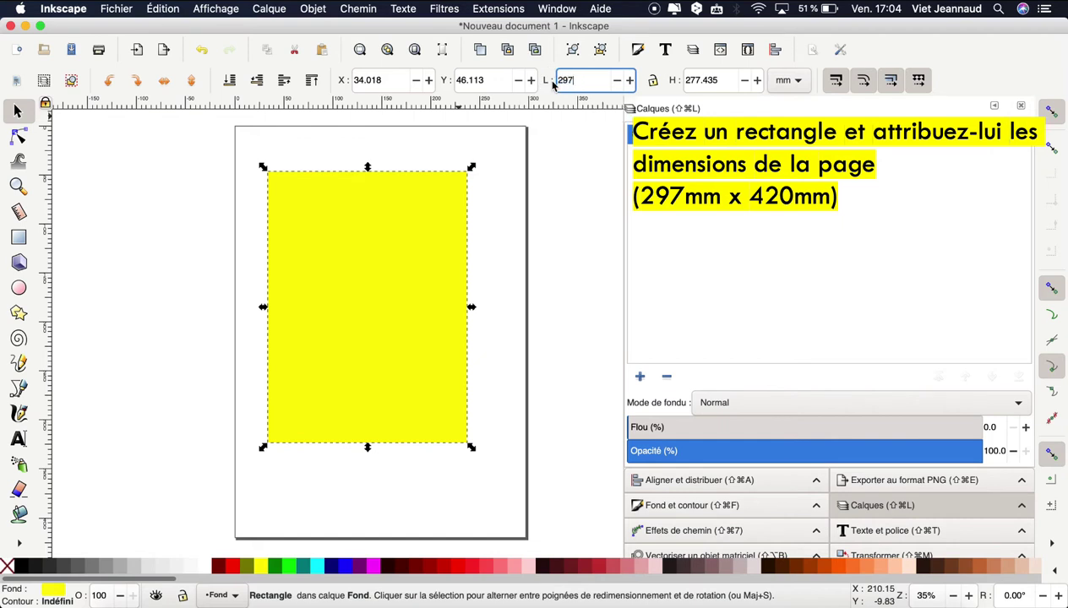
pyautogui.press('Return')
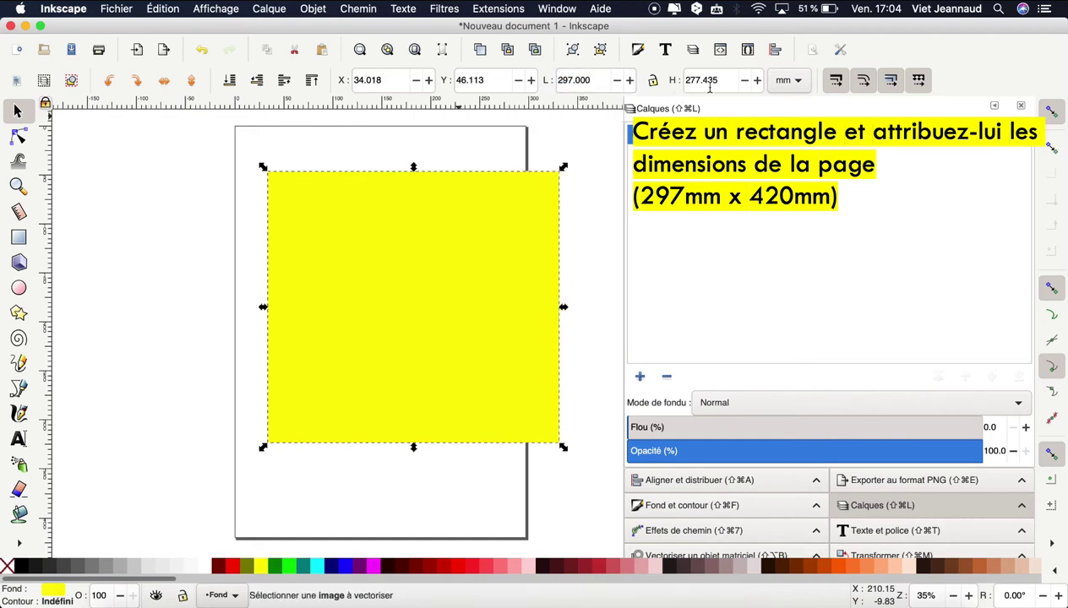
pyautogui.moveTo(726, 83); pyautogui.dragTo(669, 79)
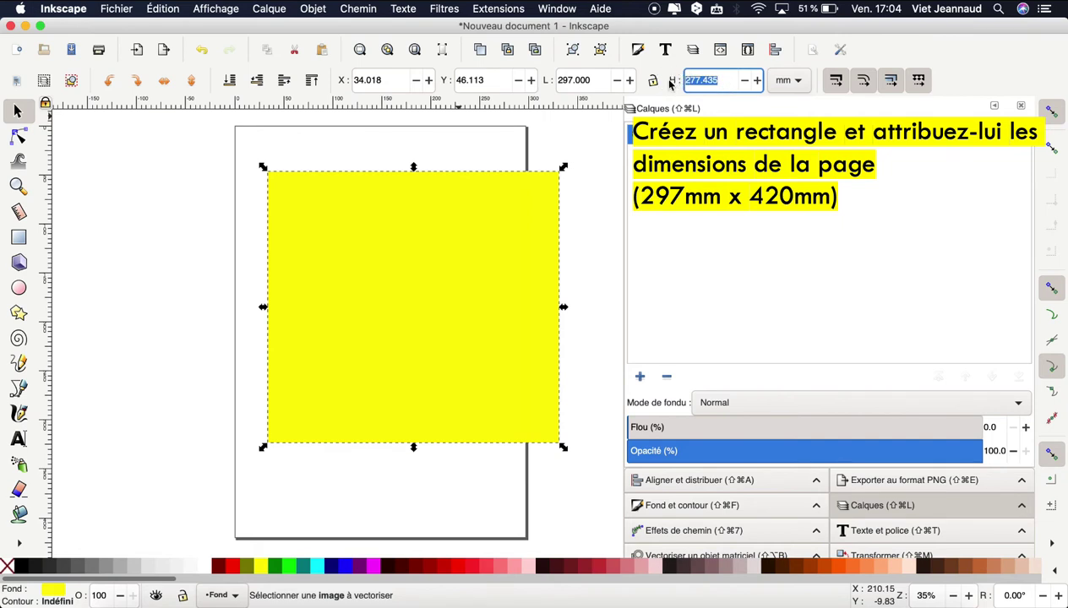
pyautogui.write('420')
pyautogui.press('Return')
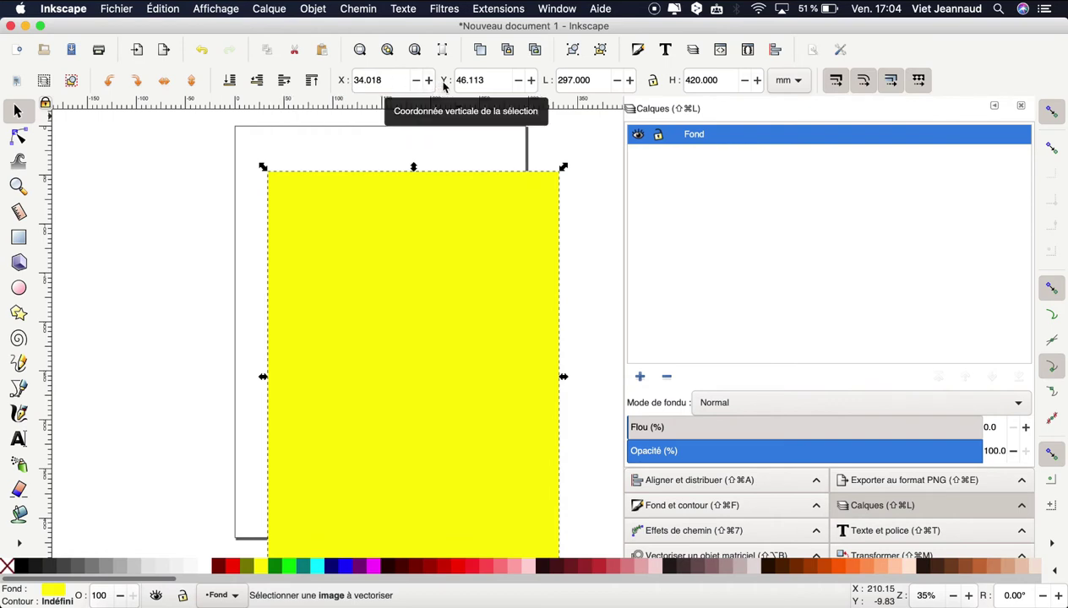
# Step: Position the rectangle at X 0, Y 0 so it covers the page, then deselect it
pyautogui.doubleClick(392, 80)
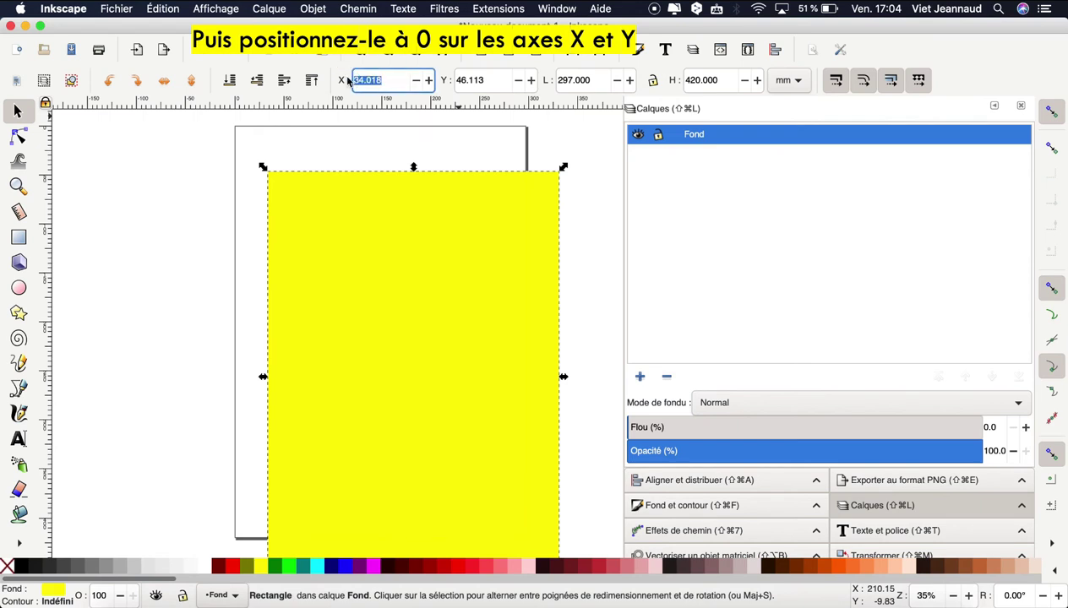
pyautogui.write('0')
pyautogui.press('Return')
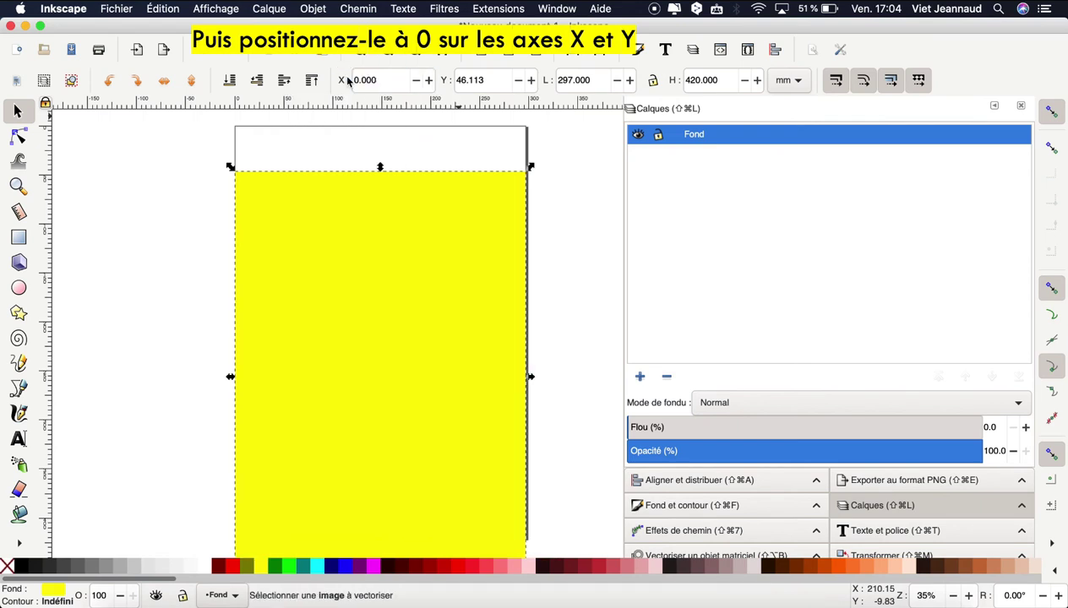
pyautogui.moveTo(489, 79); pyautogui.dragTo(454, 82)
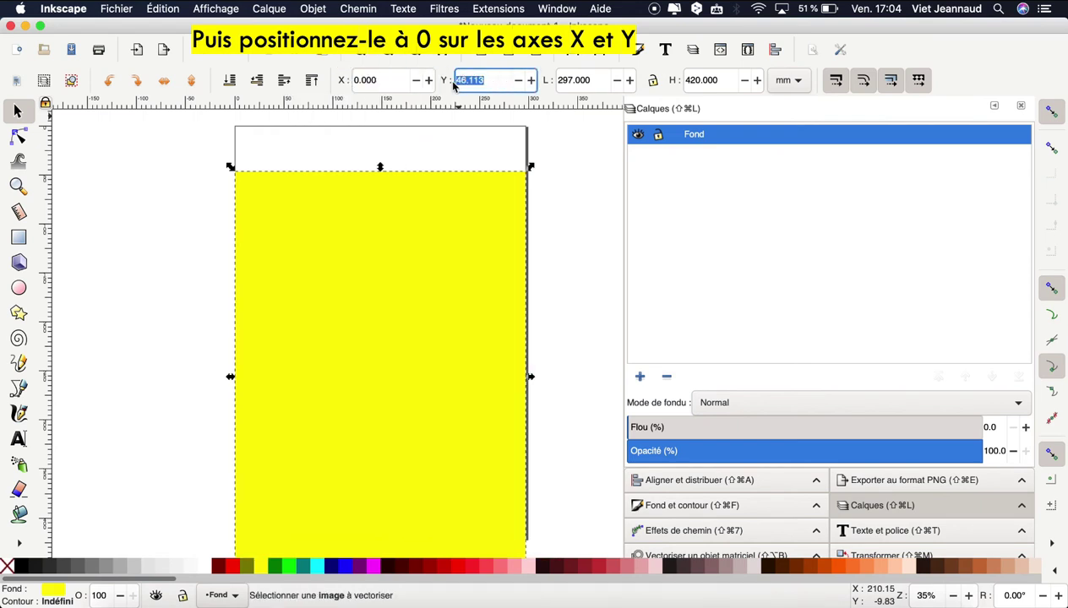
pyautogui.write('0')
pyautogui.press('Return')
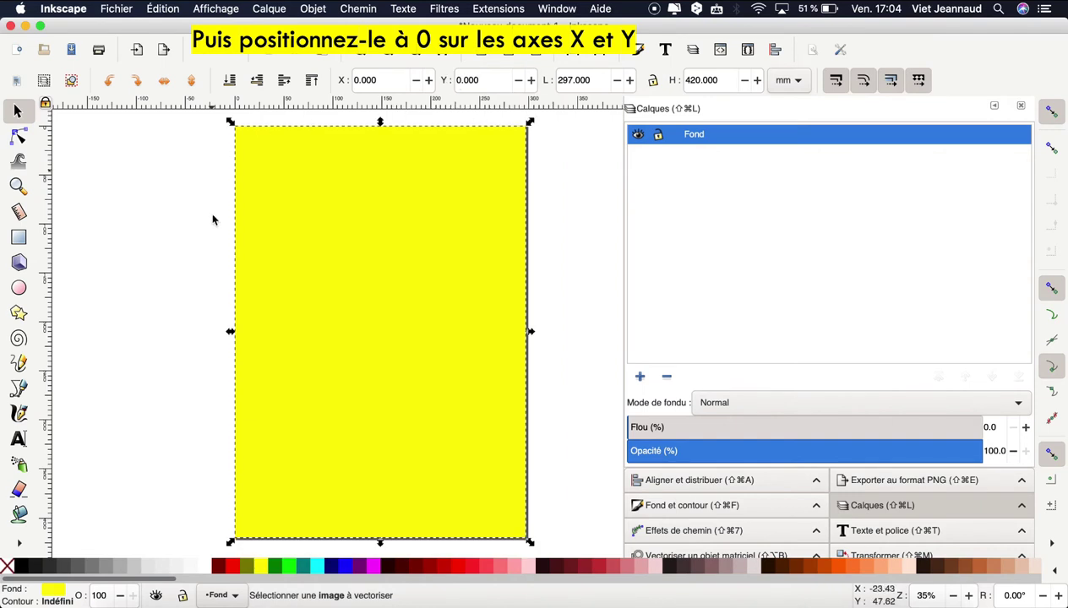
pyautogui.click(171, 209)
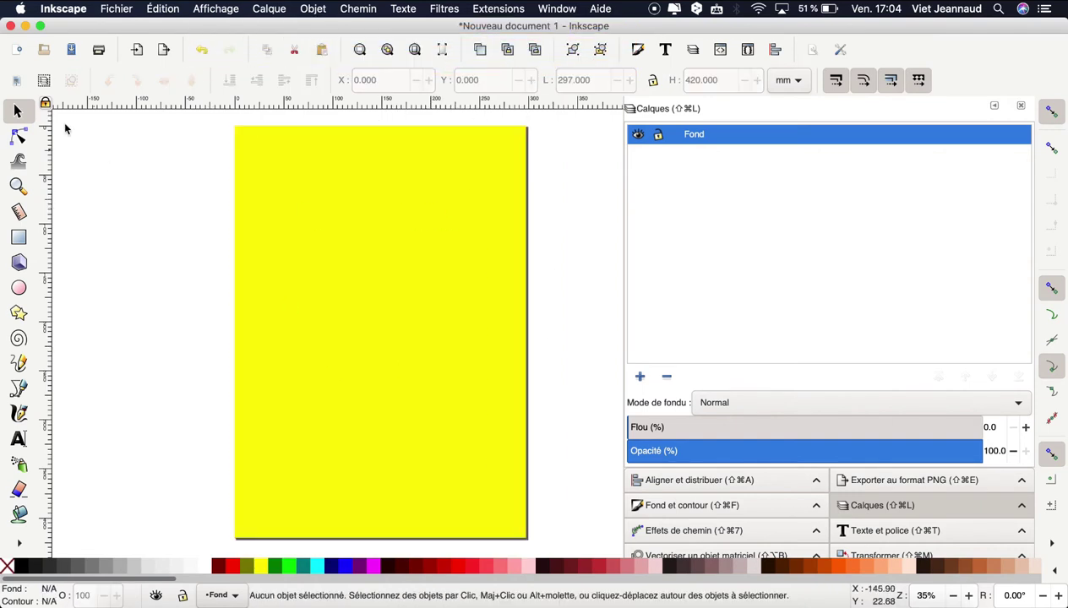
# Step: Draw a small black rectangle to the left of the page
pyautogui.click(18, 238)
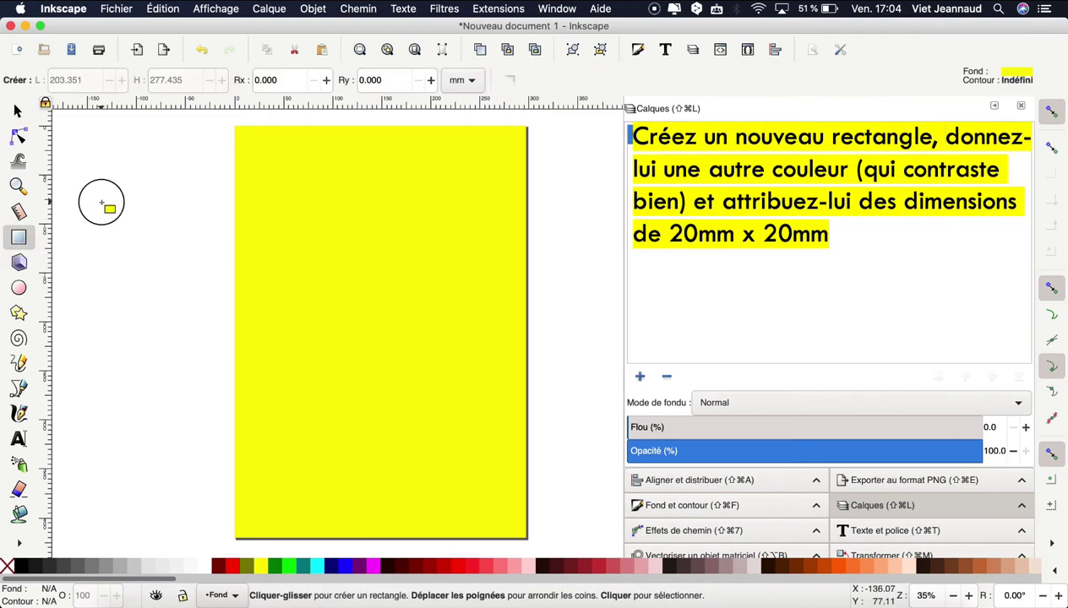
pyautogui.moveTo(101, 203); pyautogui.dragTo(129, 227)
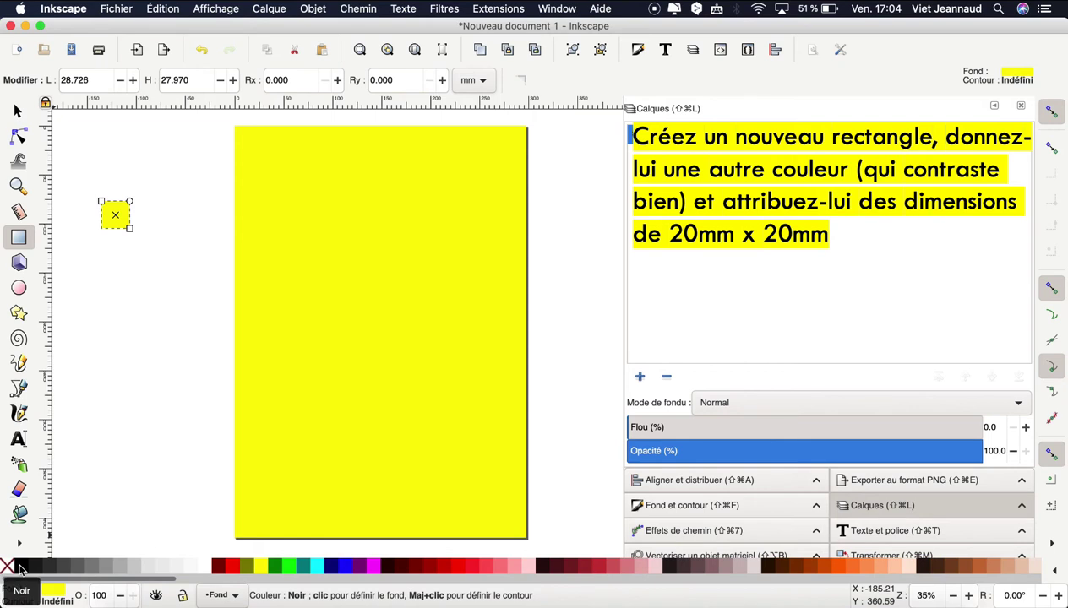
pyautogui.click(20, 566)
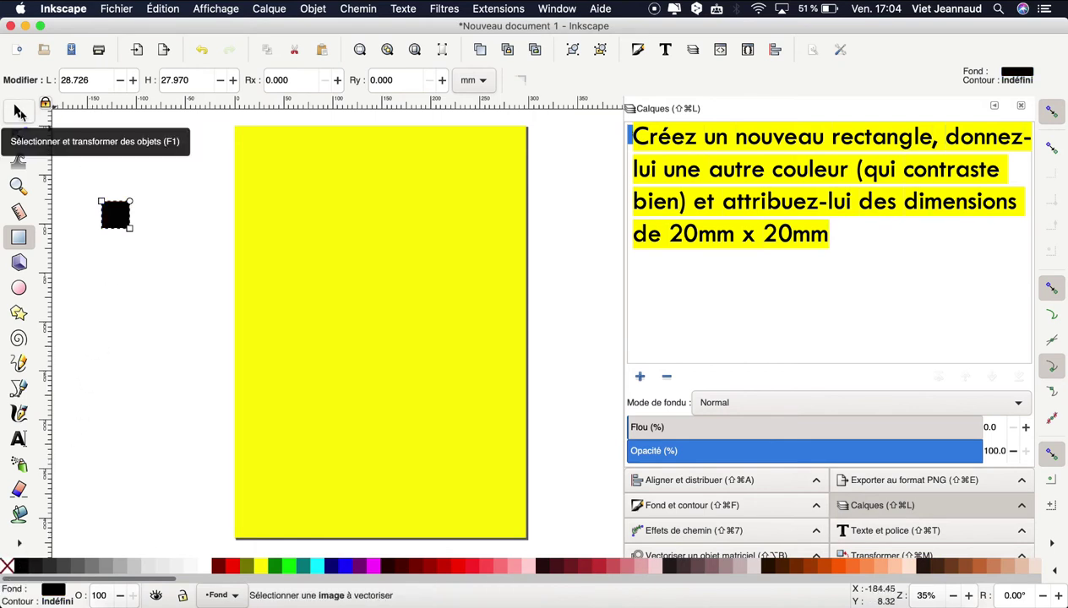
# Step: Resize the black rectangle to 20 mm wide and 20 mm high
pyautogui.click(18, 111)
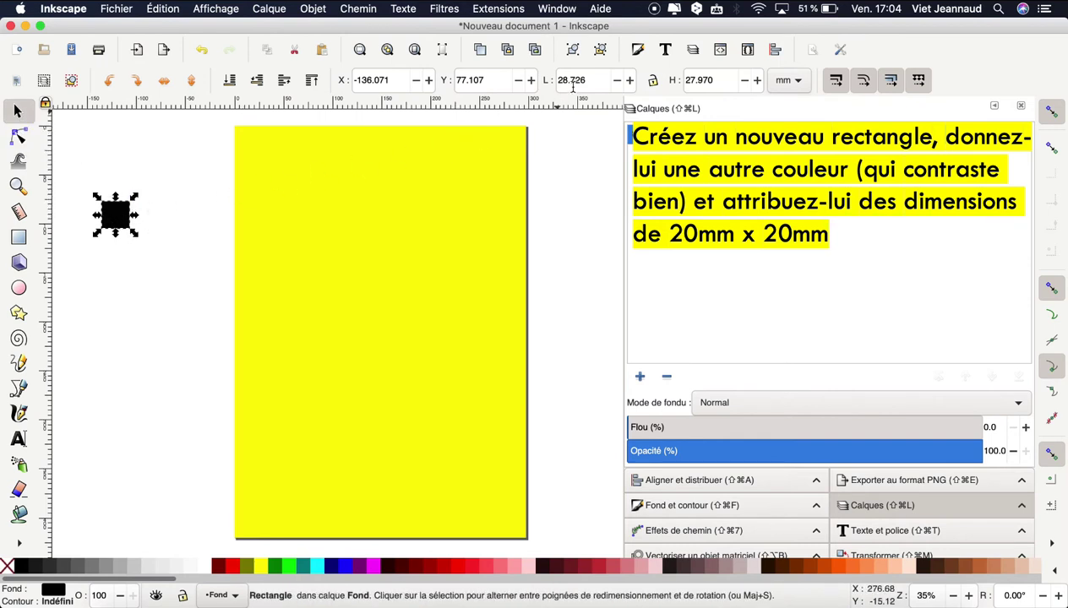
pyautogui.moveTo(589, 80); pyautogui.dragTo(562, 80)
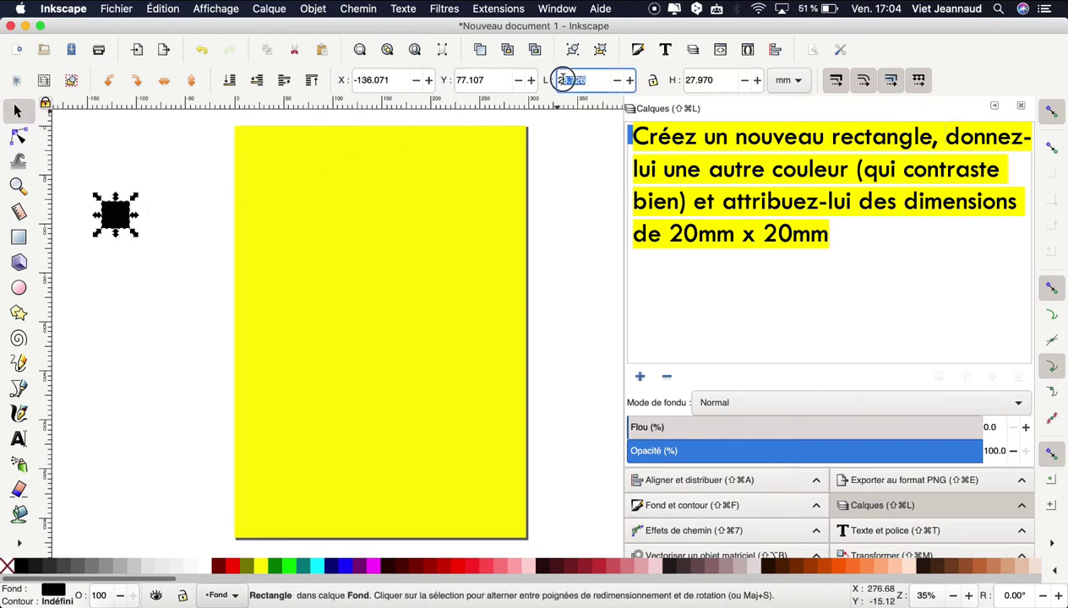
pyautogui.write('20')
pyautogui.press('Return')
pyautogui.moveTo(723, 80); pyautogui.dragTo(691, 79)
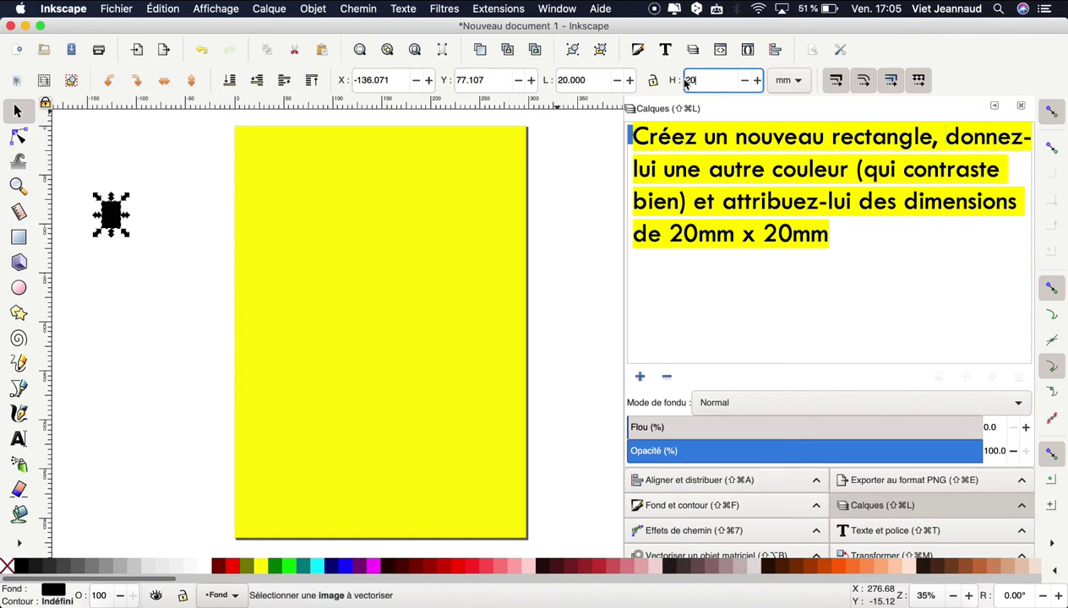
pyautogui.press('Return')
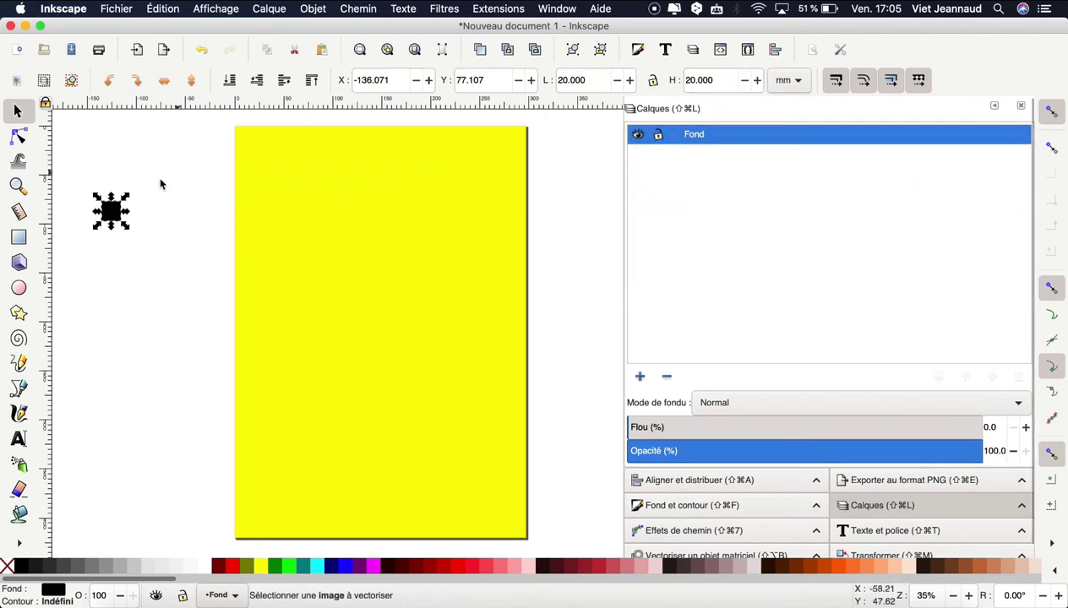
# Step: Move the black square to the top-left corner and snap a copy into the top-right corner
pyautogui.moveTo(113, 210)
pyautogui.mouseDown()
pyautogui.moveTo(249, 161)
pyautogui.moveTo(253, 142)
pyautogui.mouseUp()
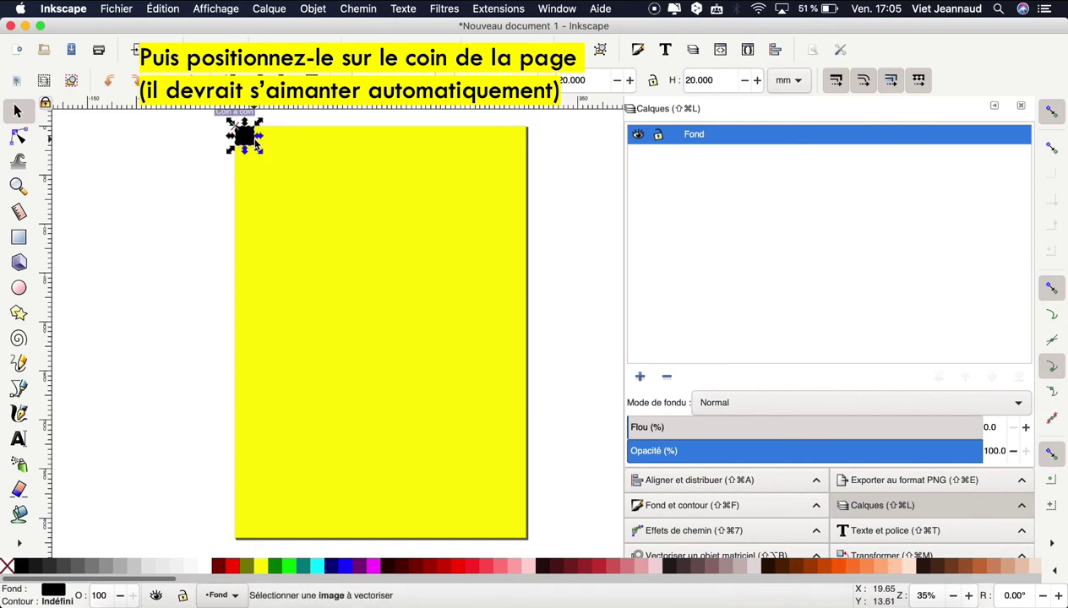
pyautogui.rightClick(245, 142)
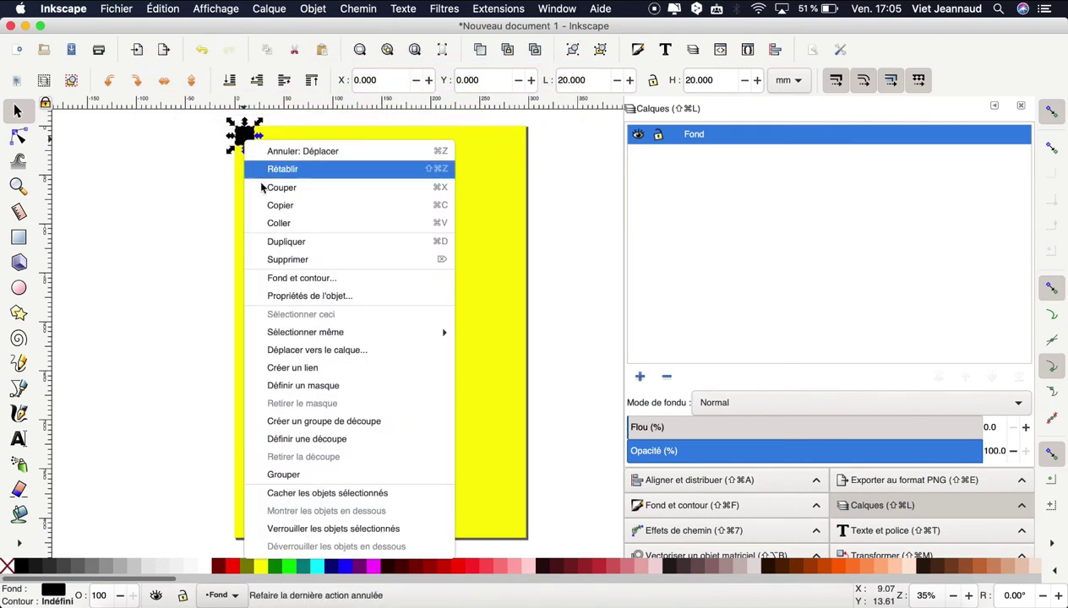
pyautogui.click(266, 205)
pyautogui.rightClick(329, 167)
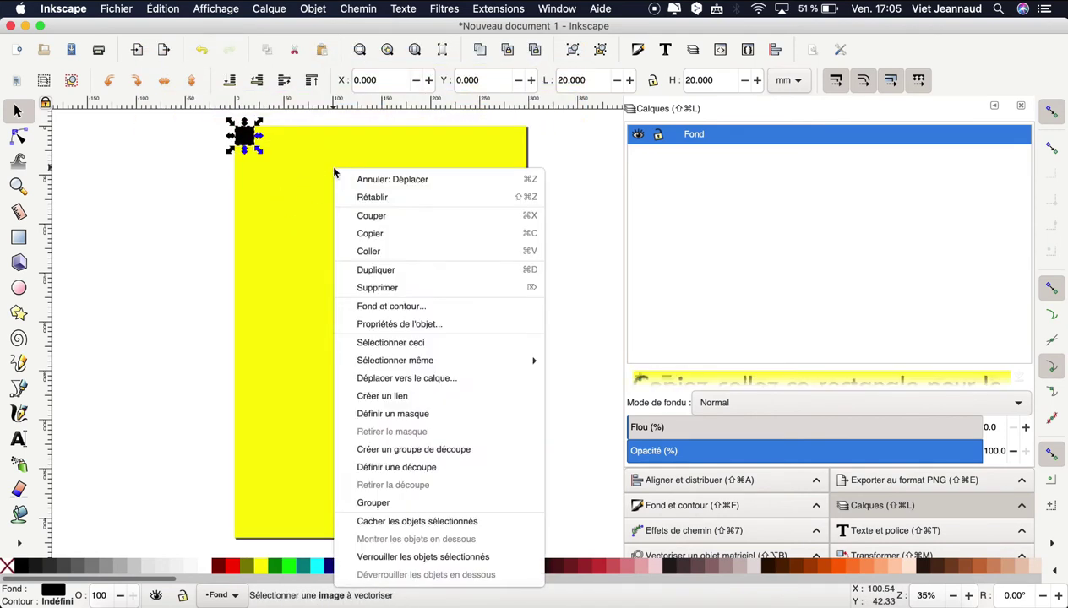
pyautogui.click(361, 251)
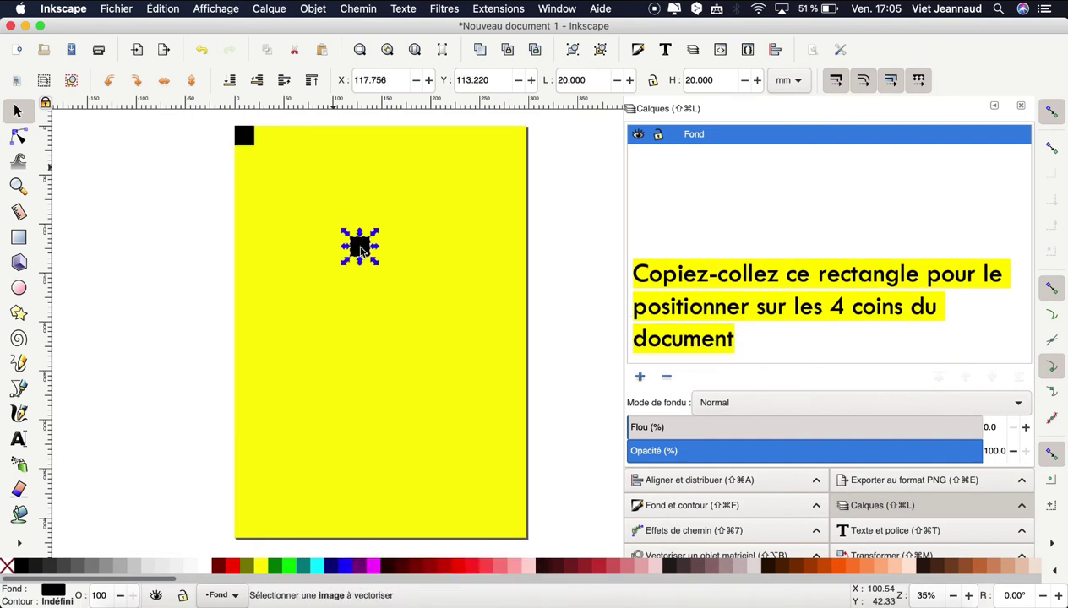
pyautogui.moveTo(361, 251); pyautogui.dragTo(513, 148)
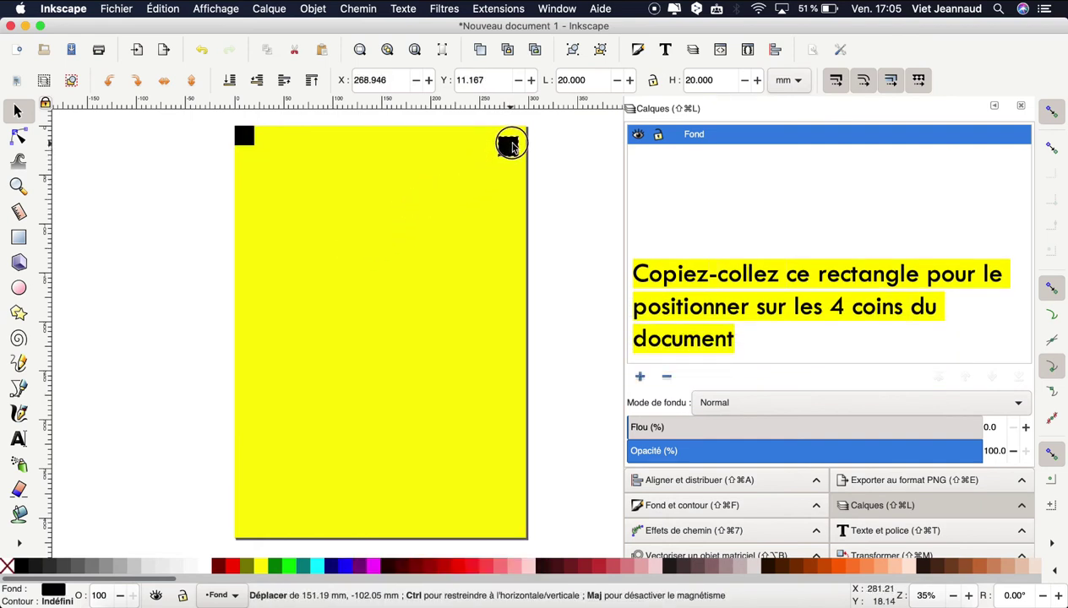
pyautogui.moveTo(512, 148)
pyautogui.mouseDown()
pyautogui.moveTo(522, 141)
pyautogui.moveTo(216, 113)
pyautogui.moveTo(226, 120)
pyautogui.mouseUp()
# Step: Duplicate both top squares and snap the copies into the bottom-left and bottom-right corners
pyautogui.rightClick(240, 136)
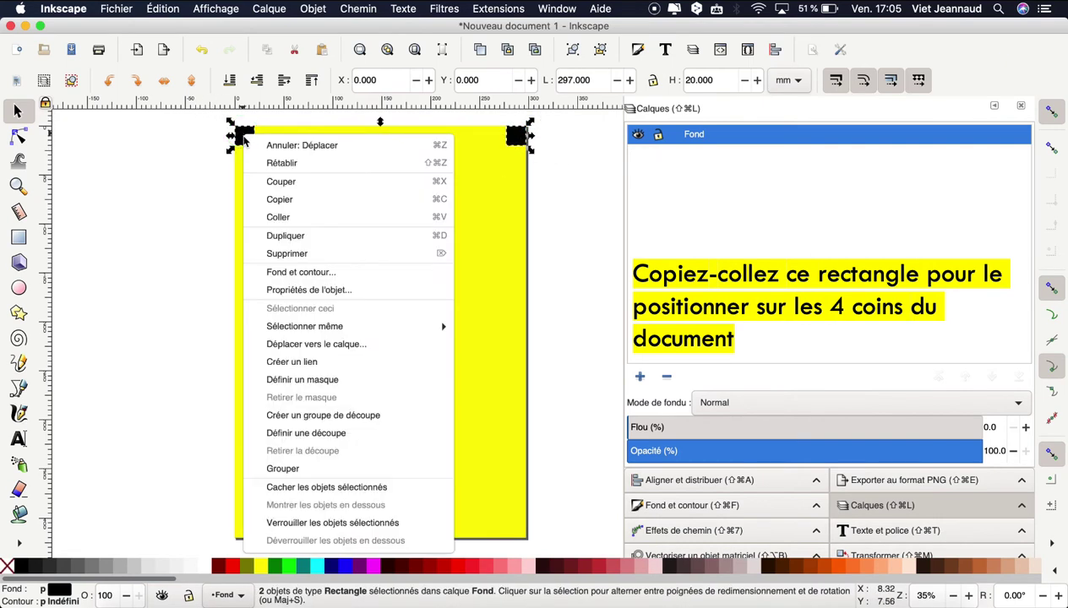
pyautogui.click(257, 199)
pyautogui.rightClick(257, 197)
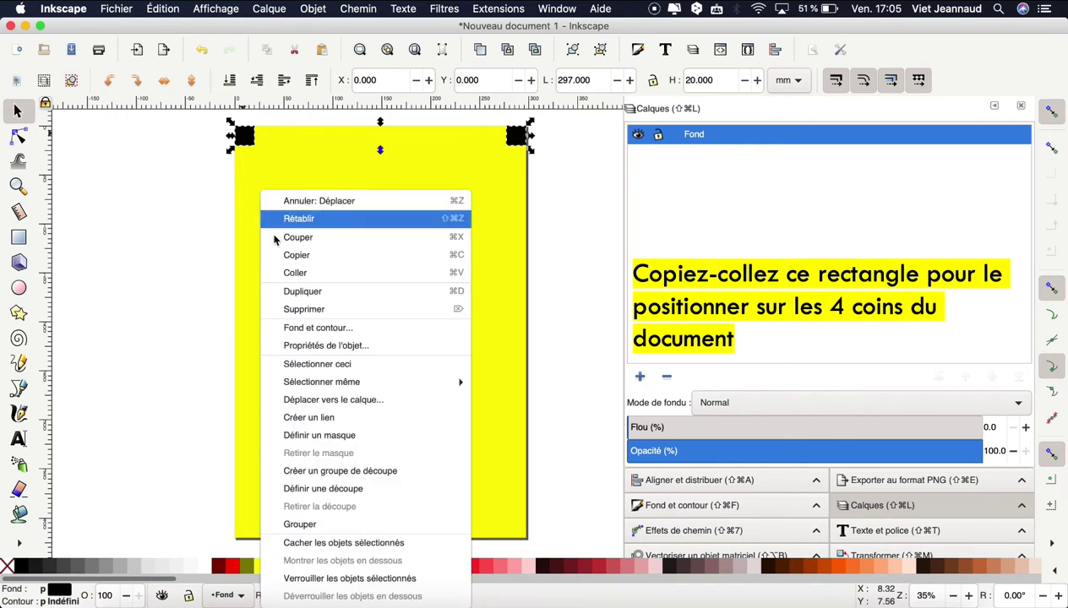
pyautogui.click(294, 275)
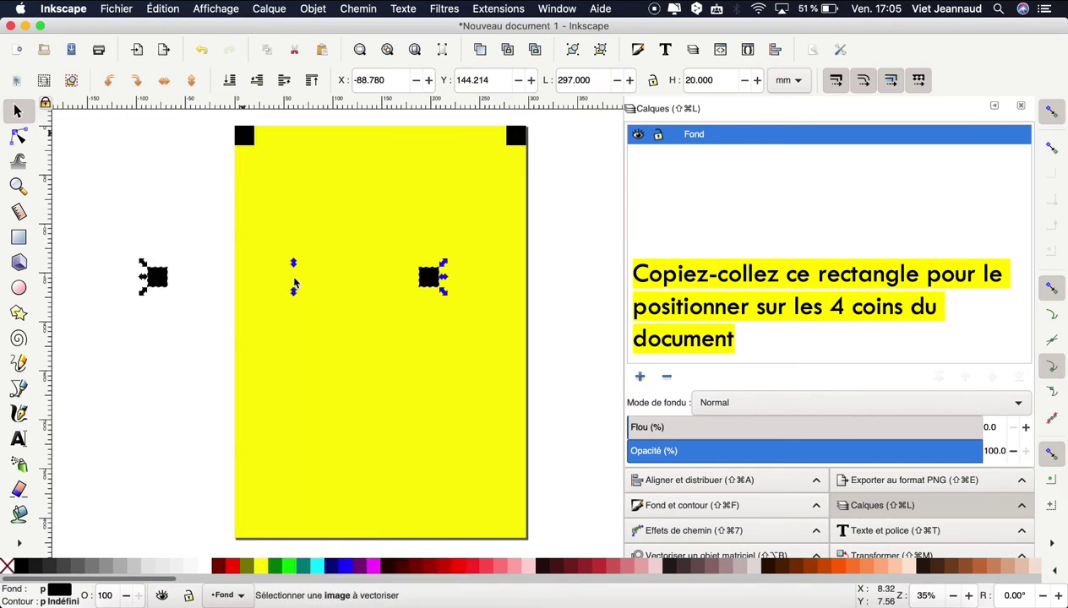
pyautogui.scroll(-2, 441, 293)
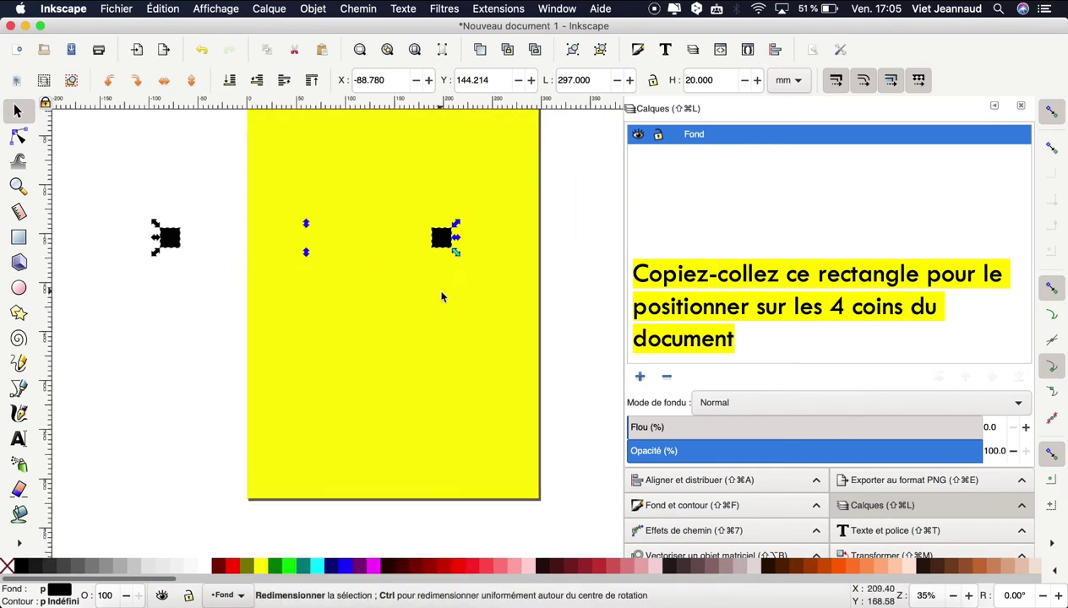
pyautogui.scroll(-3, 441, 293)
pyautogui.moveTo(414, 179); pyautogui.dragTo(505, 433)
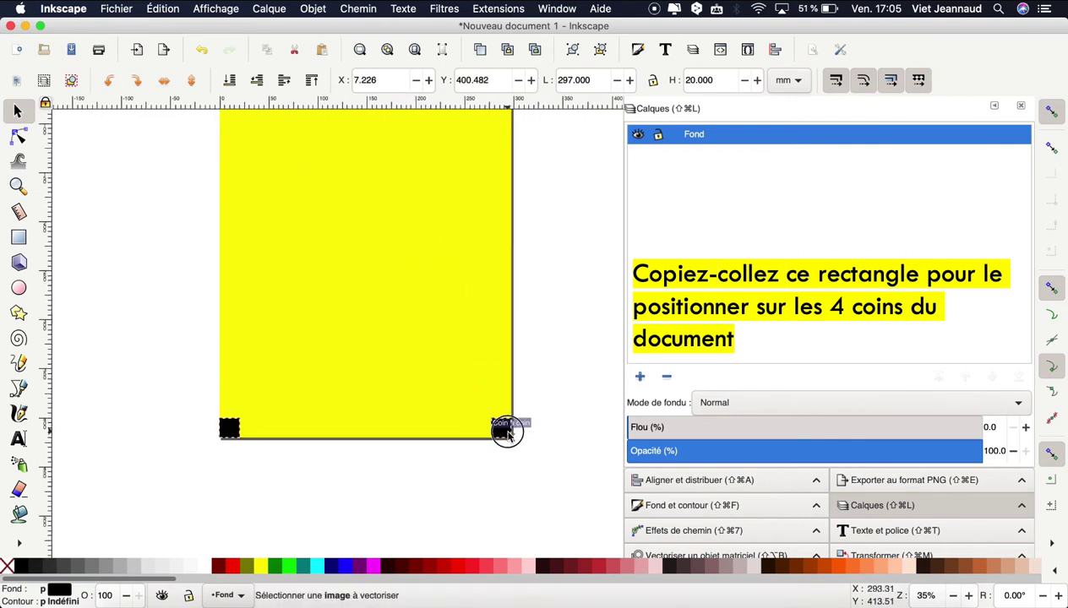
pyautogui.moveTo(504, 432); pyautogui.dragTo(510, 434)
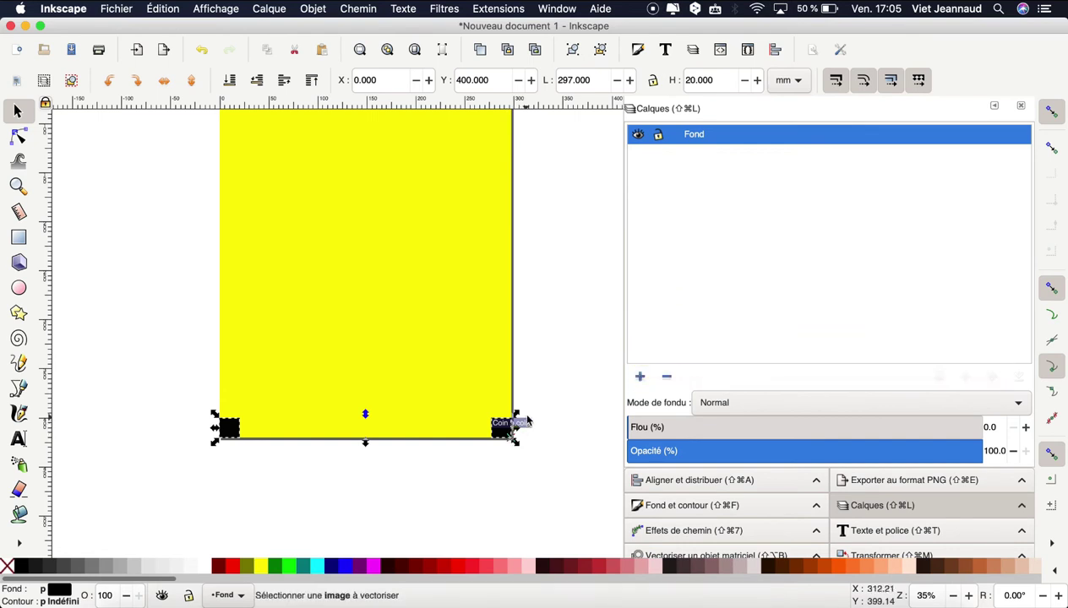
pyautogui.press('Escape')
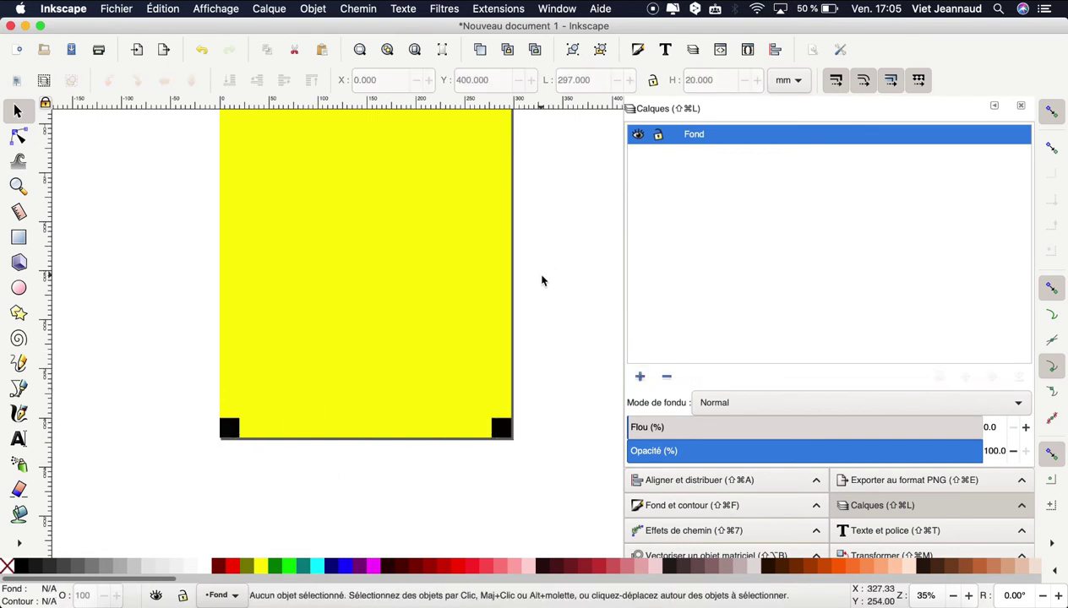
# Step: Zoom in and add vertical and horizontal guides at the top-left square's inner corner
pyautogui.scroll(2, 543, 281)
pyautogui.scroll(1, 542, 280)
pyautogui.scroll(1, 542, 281)
pyautogui.scroll(2, 543, 281)
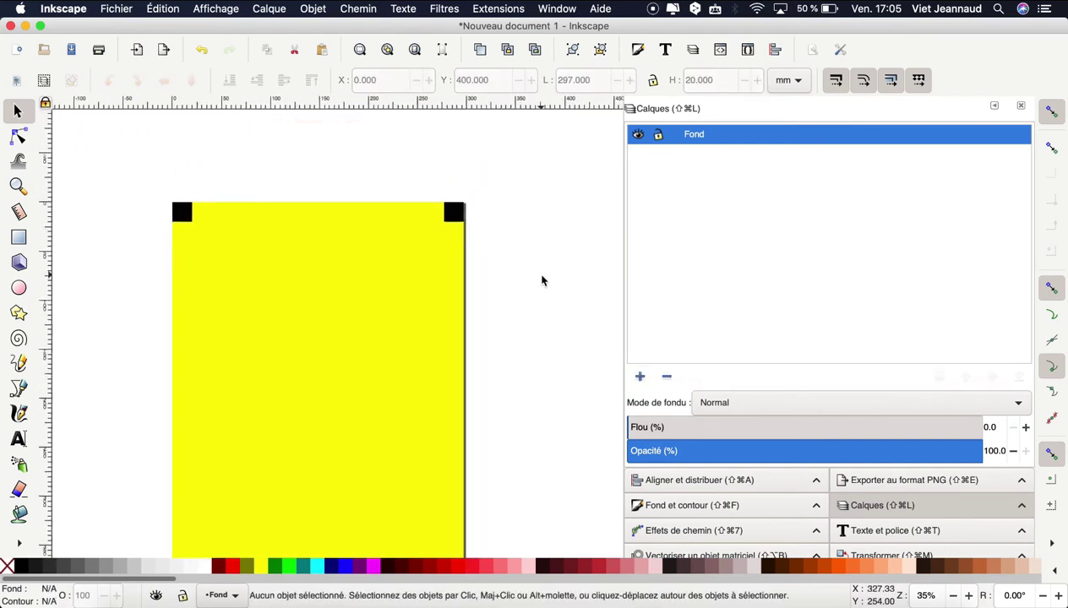
pyautogui.scroll(1, 542, 280)
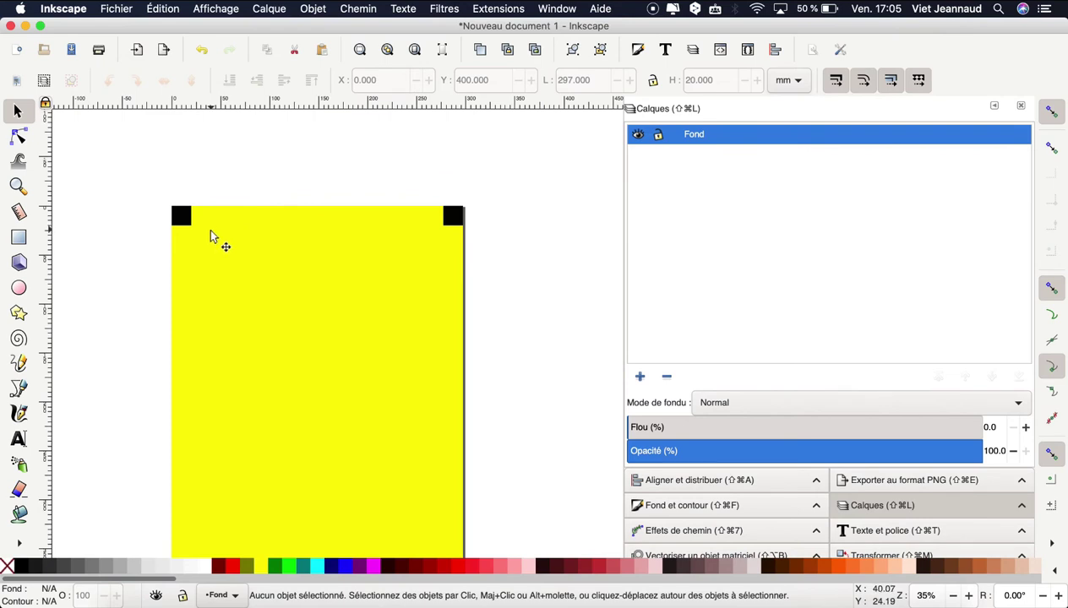
pyautogui.scroll(2, 211, 235)
pyautogui.scroll(1, 212, 235)
pyautogui.scroll(1, 211, 236)
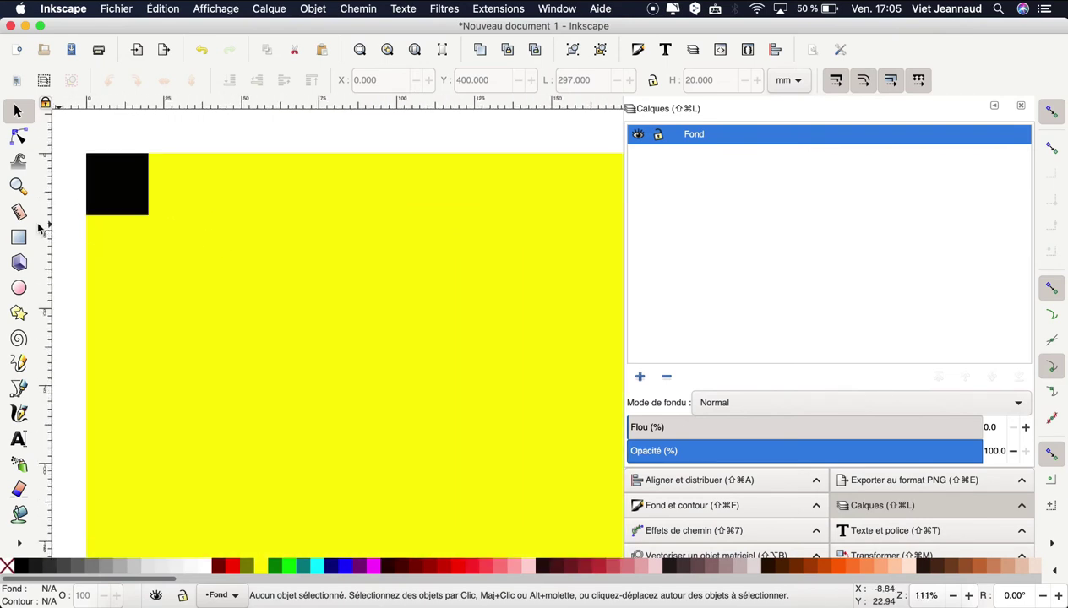
pyautogui.moveTo(46, 199); pyautogui.dragTo(148, 215)
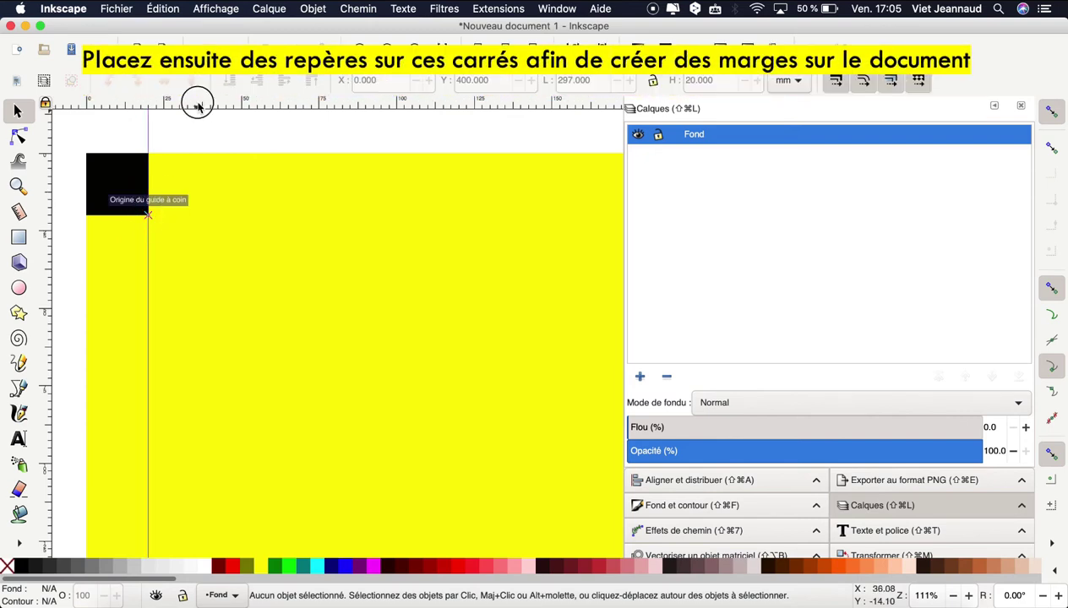
pyautogui.moveTo(197, 105); pyautogui.dragTo(149, 219)
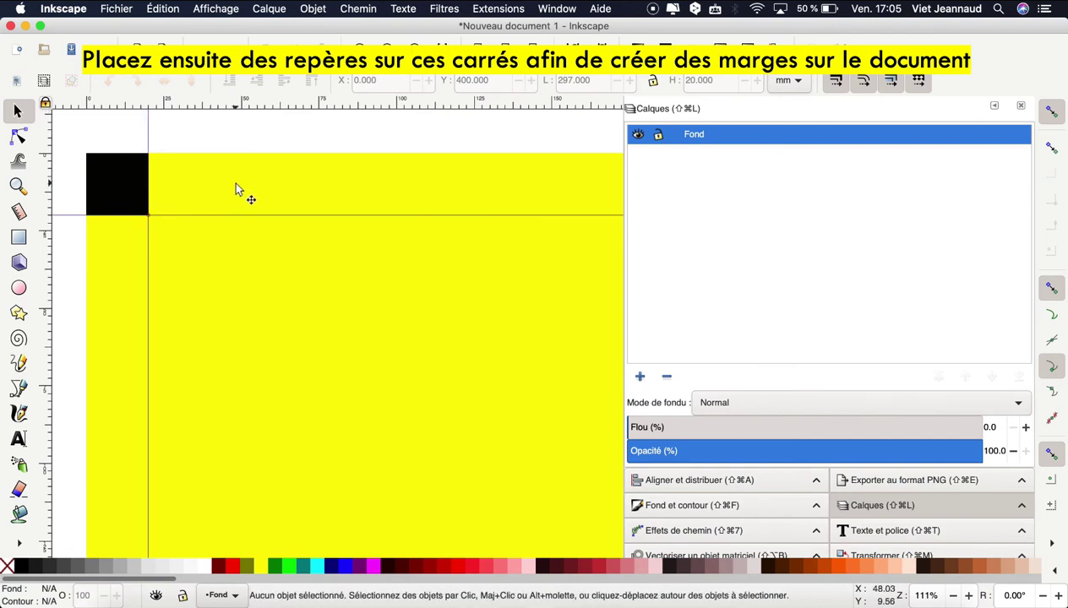
# Step: Add a vertical guide along the top-right square's inner edge
pyautogui.scroll(-5, 285, 156)
pyautogui.hscroll(5, 285, 156)
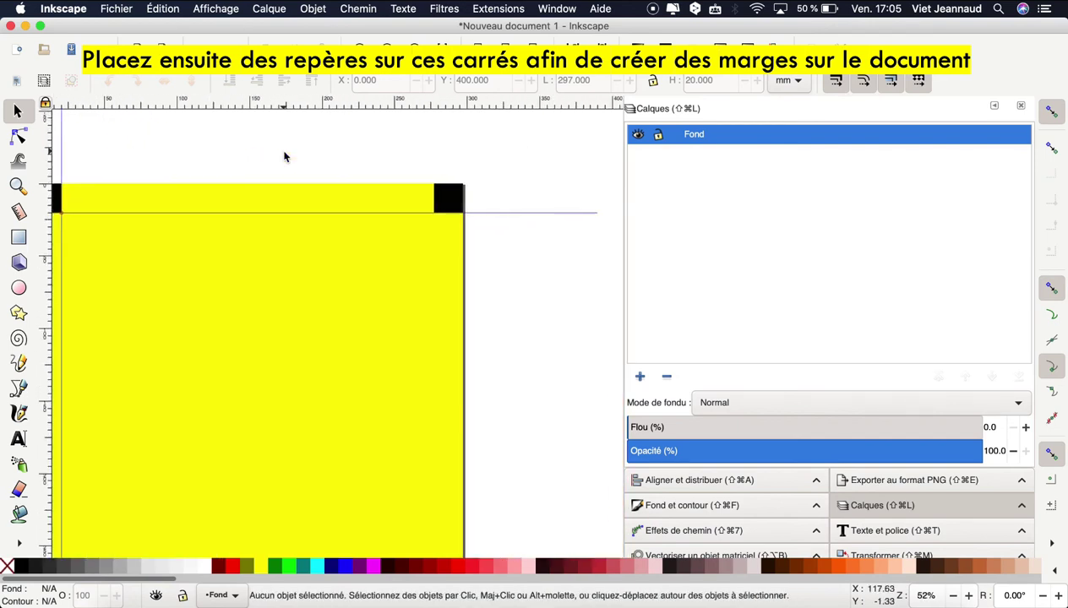
pyautogui.hscroll(2, 285, 156)
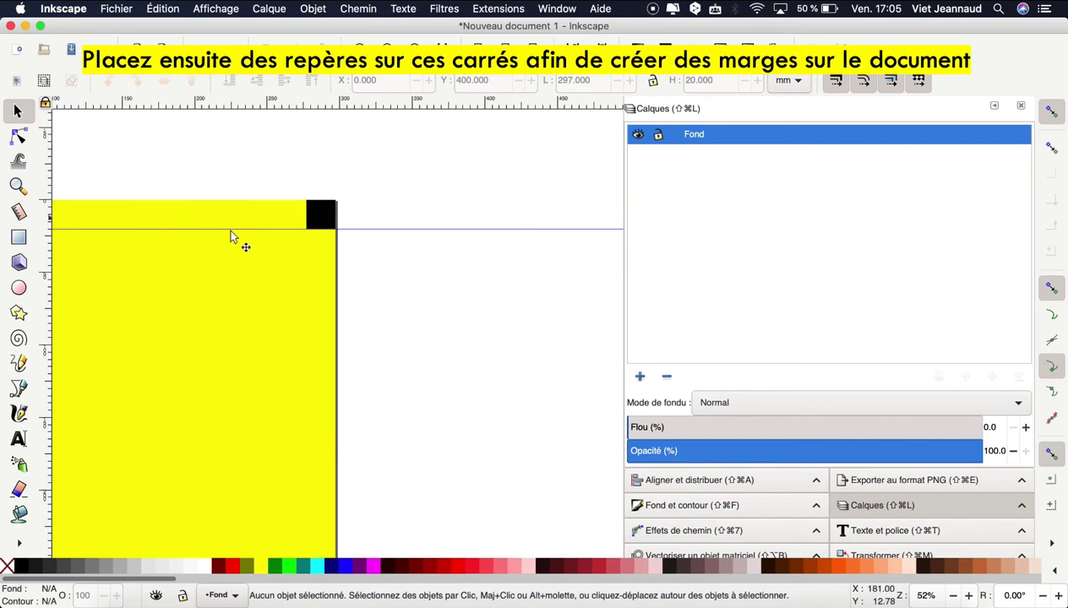
pyautogui.scroll(2, 279, 239)
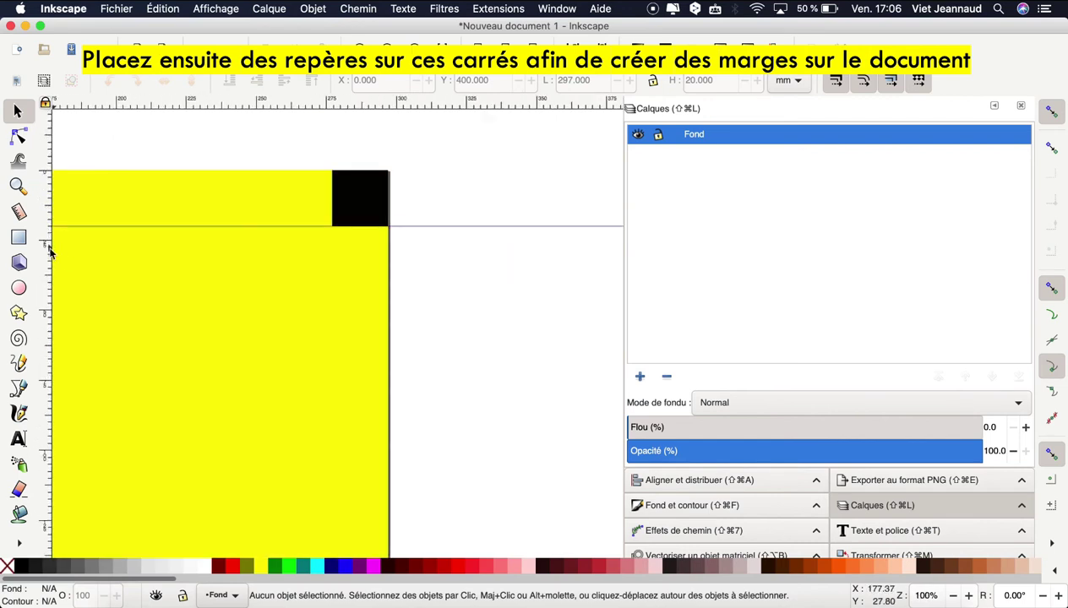
pyautogui.moveTo(48, 247); pyautogui.dragTo(332, 226)
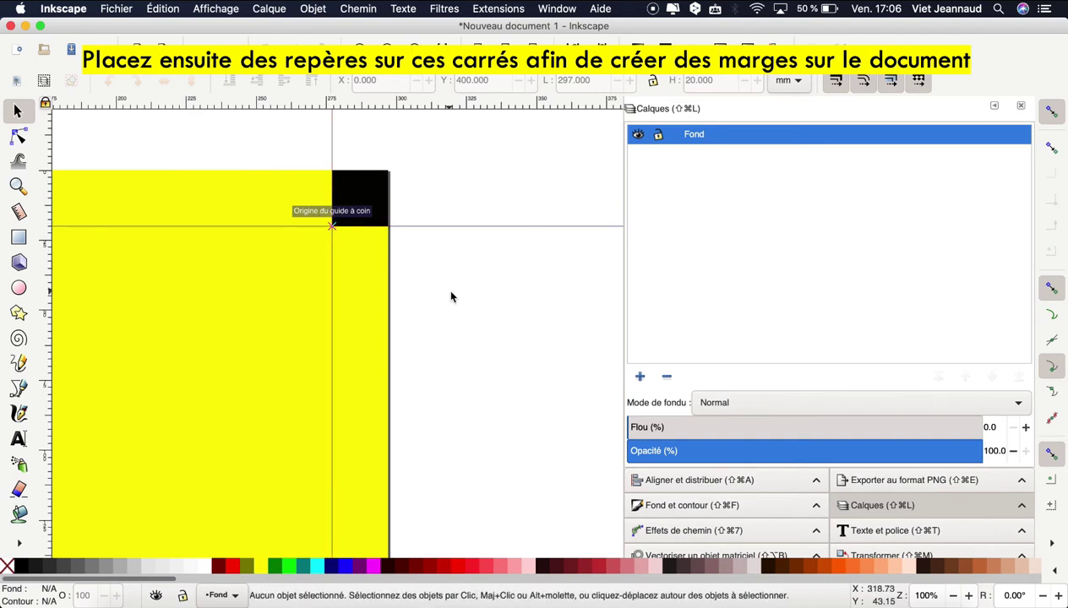
# Step: Add a horizontal guide along another corner square's inner edge
pyautogui.scroll(-2, 277, 307)
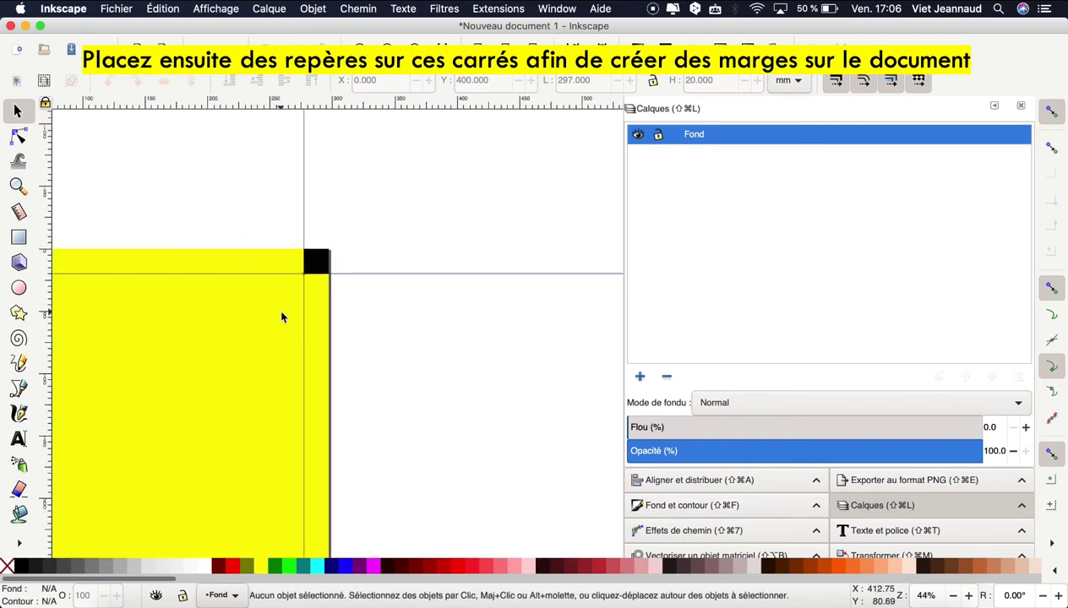
pyautogui.scroll(-3, 281, 318)
pyautogui.scroll(2, 281, 317)
pyautogui.scroll(-2, 281, 318)
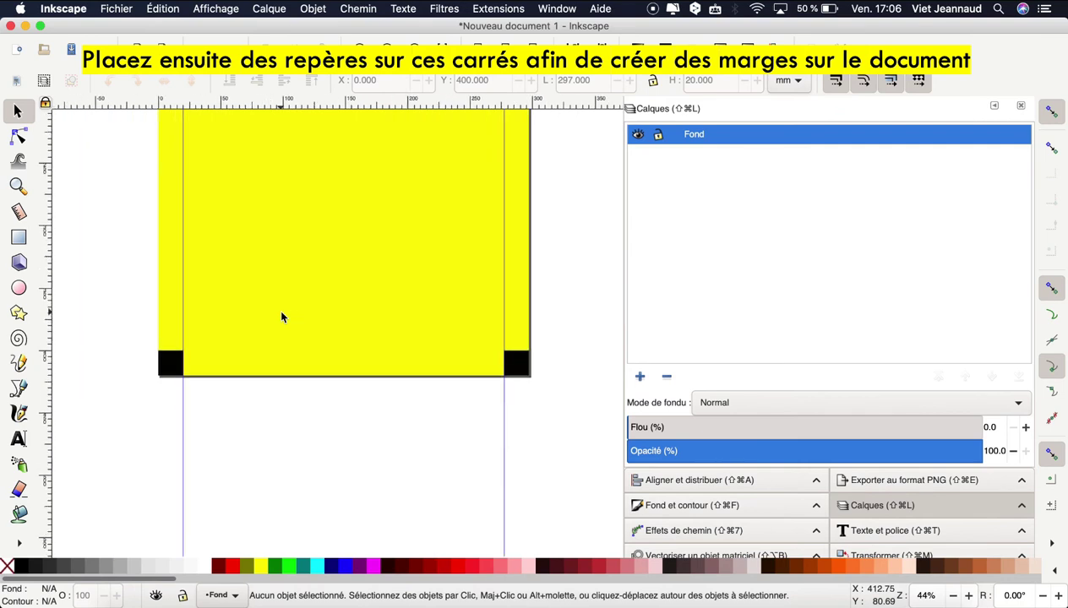
pyautogui.scroll(-1, 281, 317)
pyautogui.scroll(2, 158, 311)
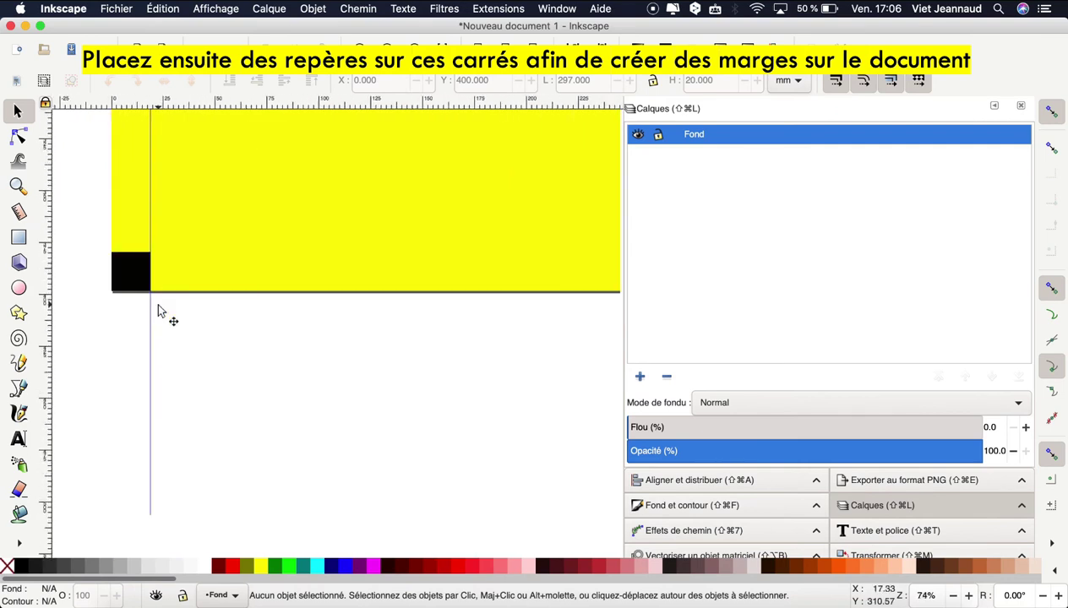
pyautogui.scroll(1, 158, 311)
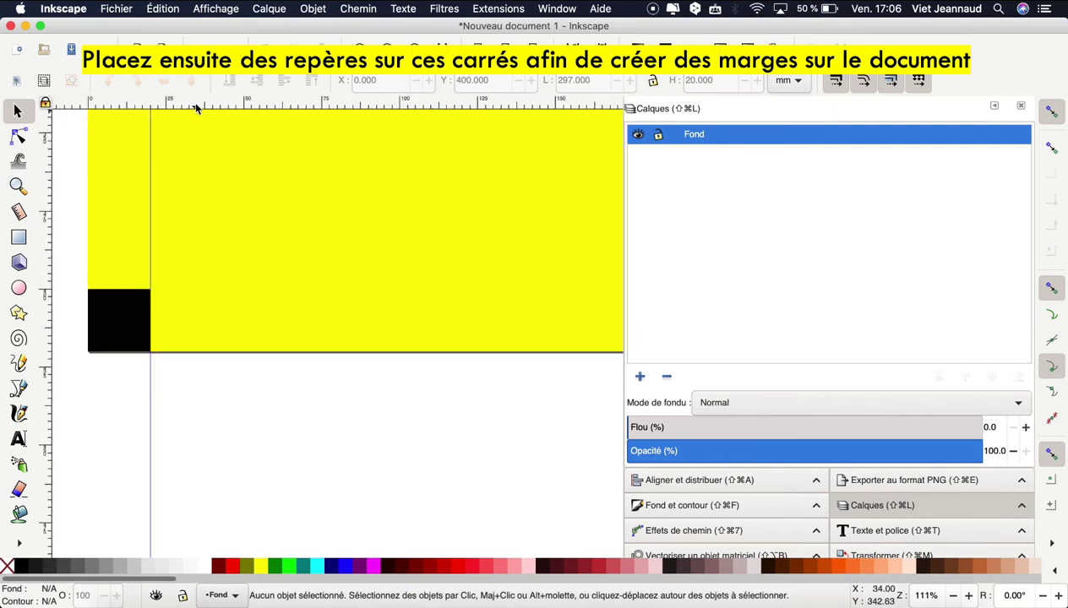
pyautogui.moveTo(194, 120); pyautogui.dragTo(150, 290)
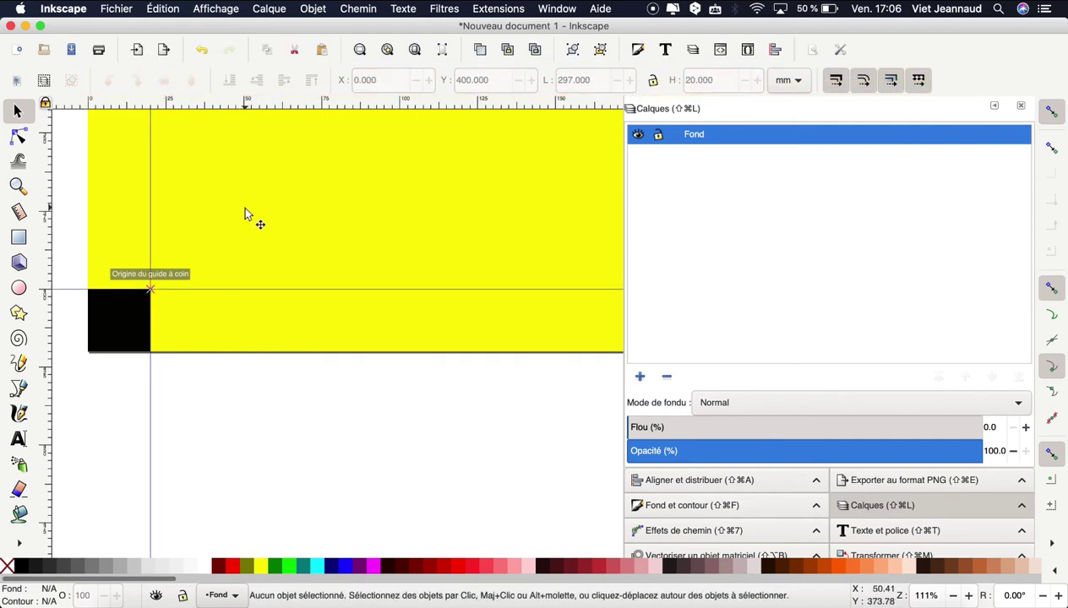
pyautogui.scroll(-5, 318, 419)
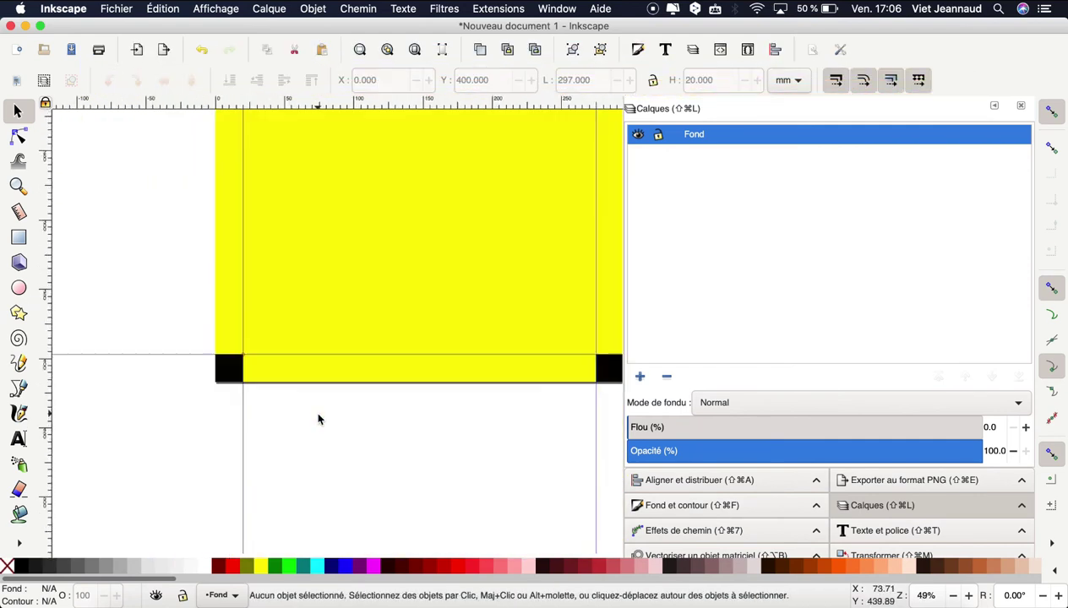
pyautogui.scroll(-3, 319, 419)
pyautogui.scroll(-2, 318, 419)
pyautogui.scroll(1, 318, 419)
pyautogui.hscroll(2, 318, 419)
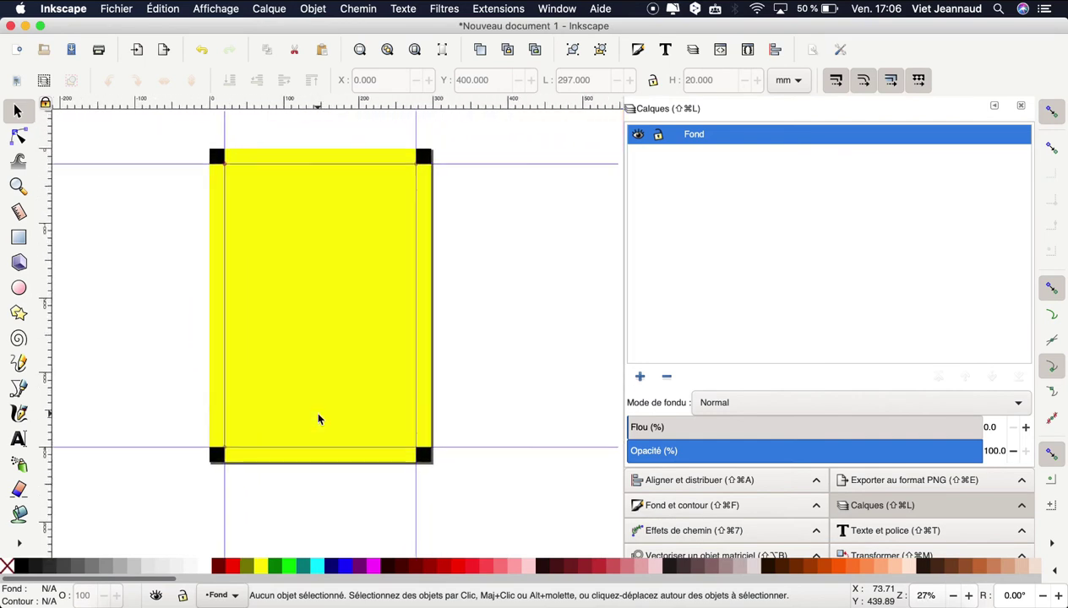
# Step: Fill the page rectangle with Fuchsia and convert the fill to a linear gradient
pyautogui.click(291, 283)
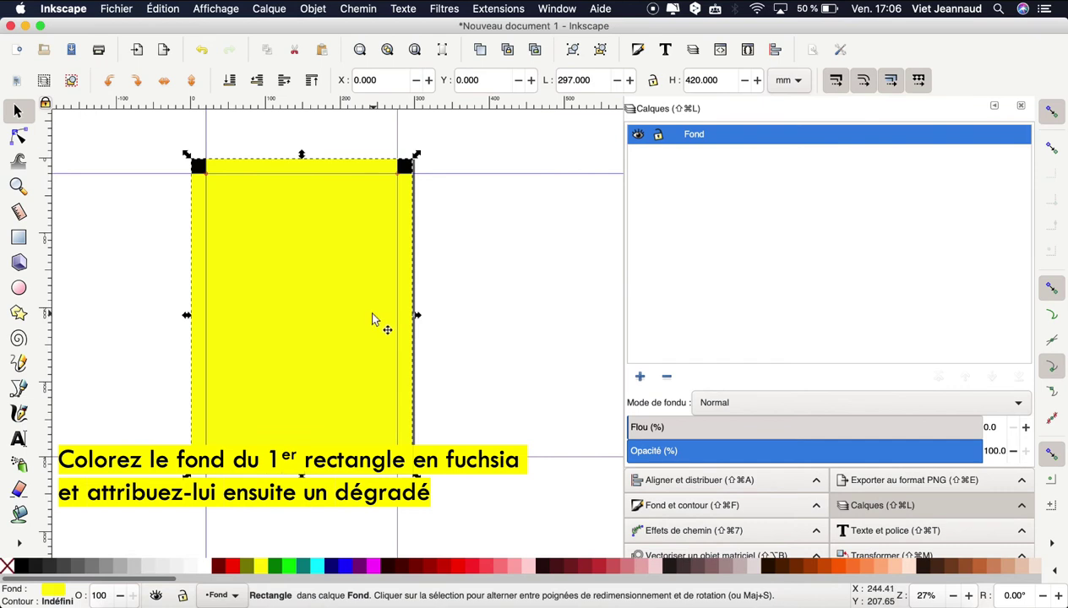
pyautogui.click(375, 567)
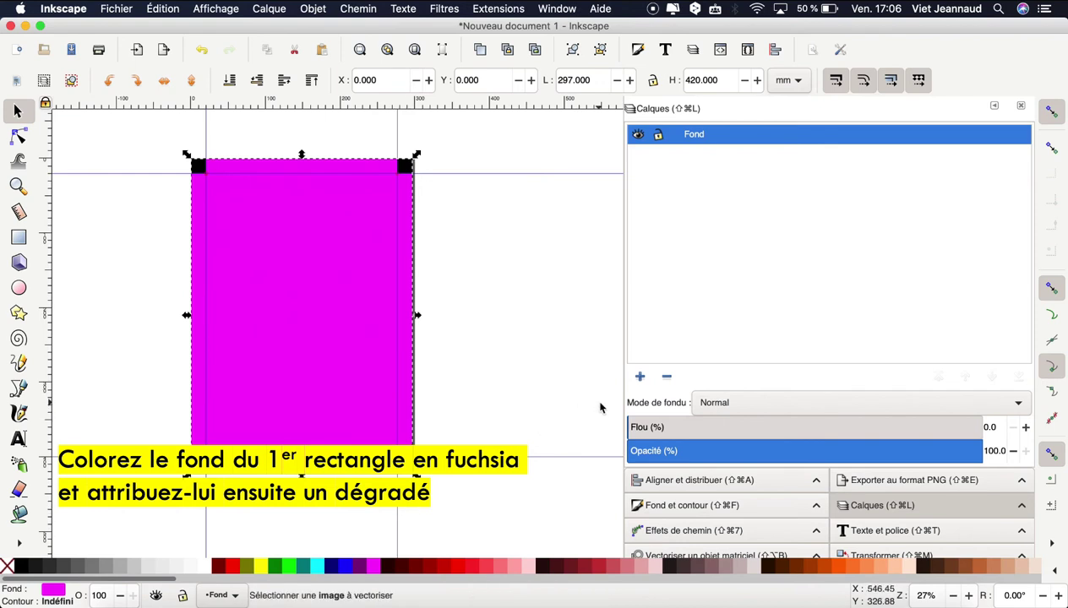
pyautogui.click(679, 506)
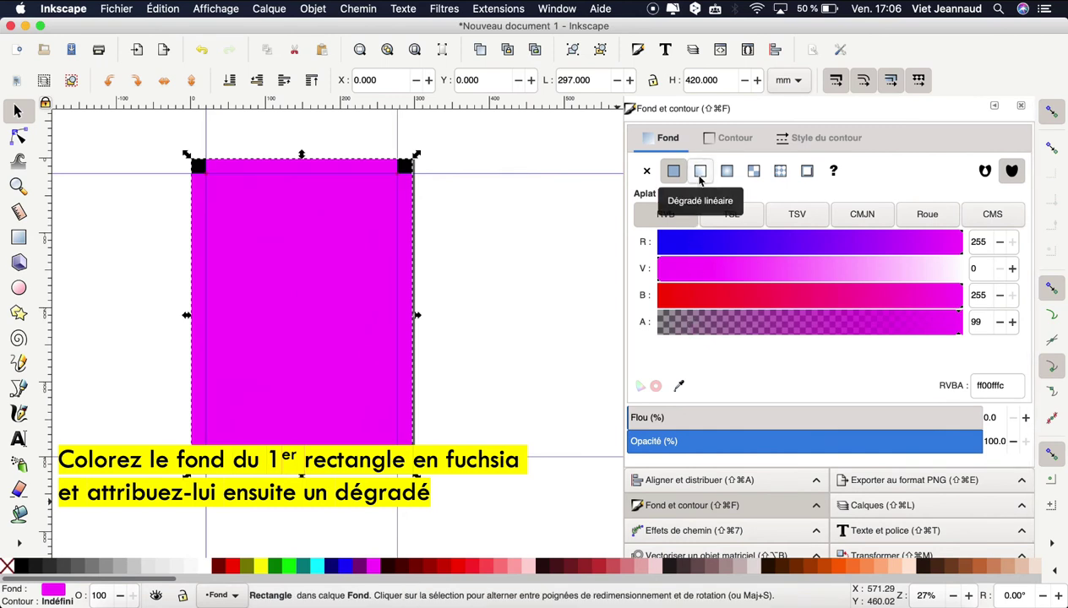
pyautogui.click(699, 171)
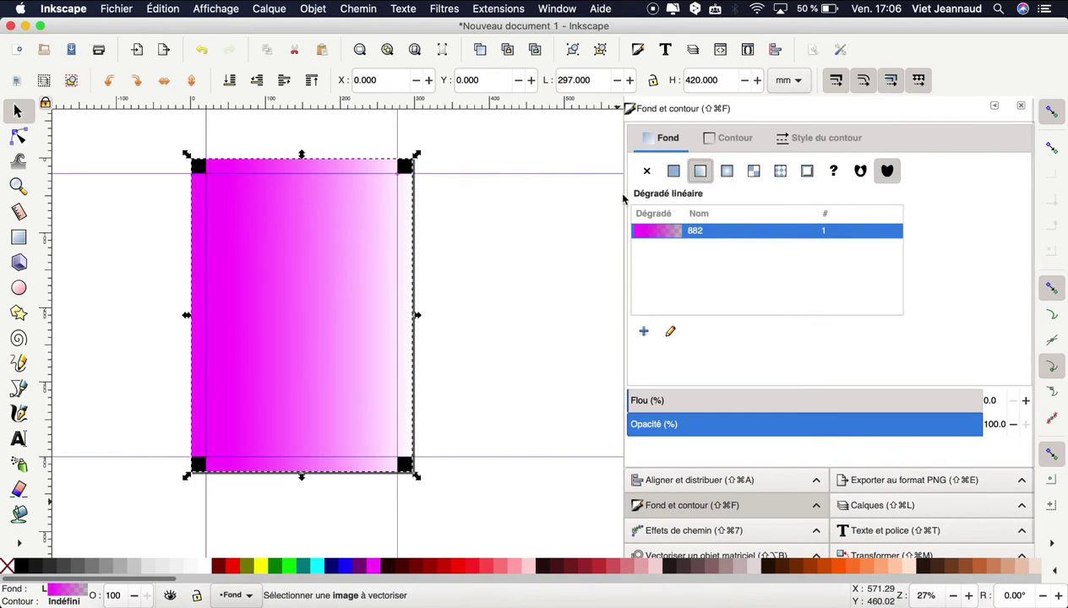
# Step: Move the gradient's start handle to the bottom-left corner and its end handle to the top-right corner
pyautogui.click(19, 139)
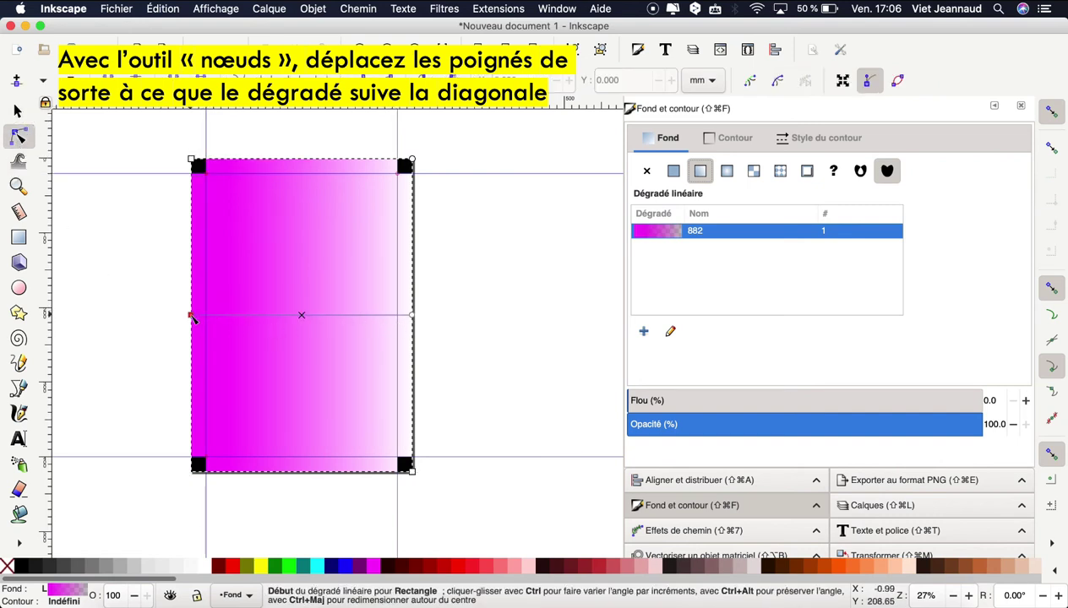
pyautogui.moveTo(193, 336); pyautogui.dragTo(197, 468)
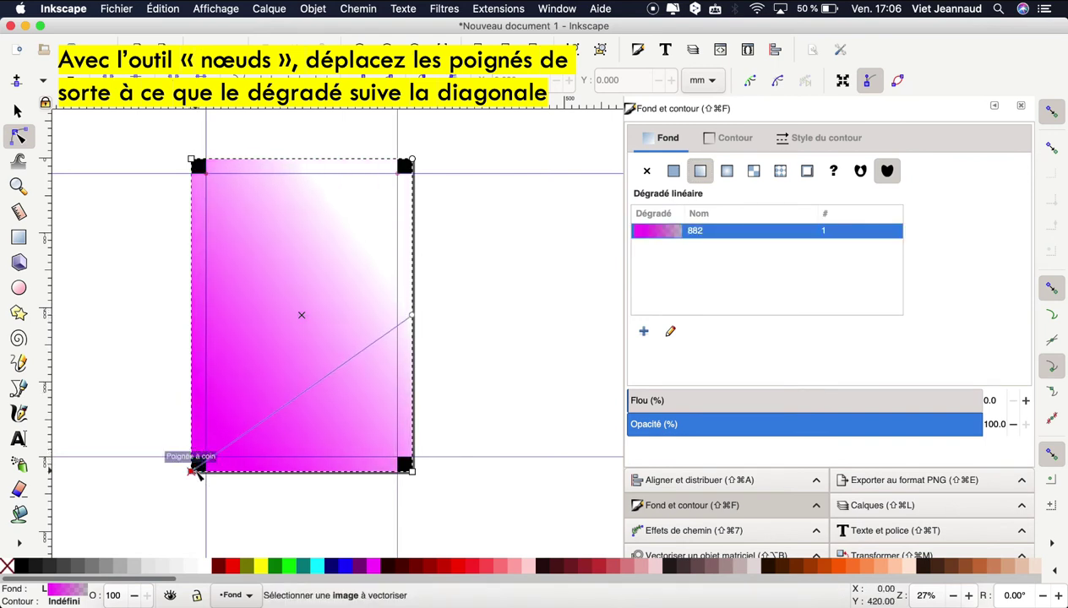
pyautogui.moveTo(197, 469); pyautogui.dragTo(191, 470)
pyautogui.click(412, 317)
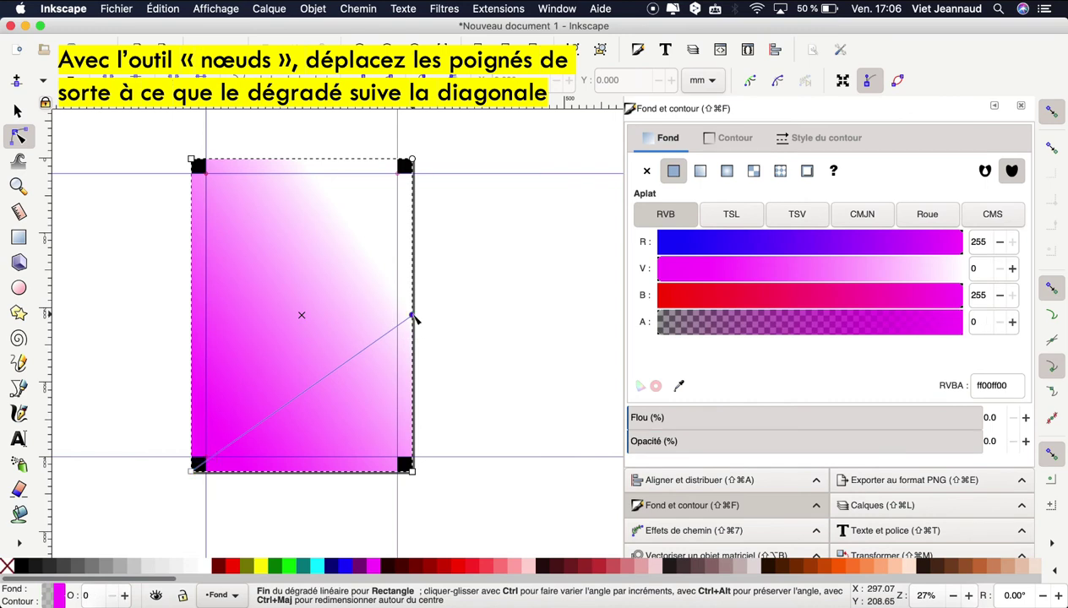
pyautogui.moveTo(412, 317); pyautogui.dragTo(412, 181)
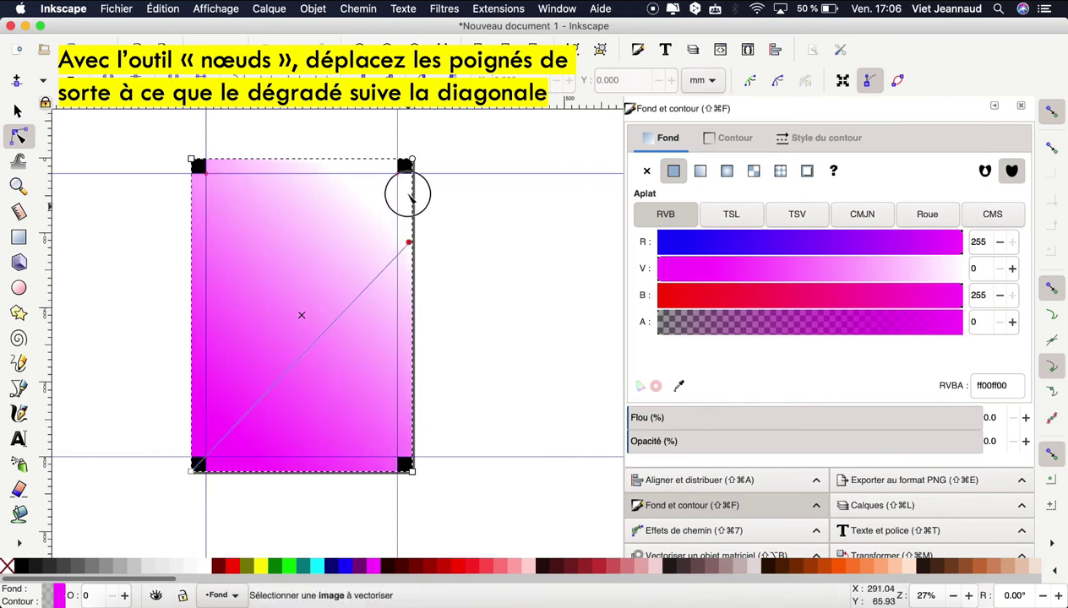
pyautogui.moveTo(412, 181); pyautogui.dragTo(411, 160)
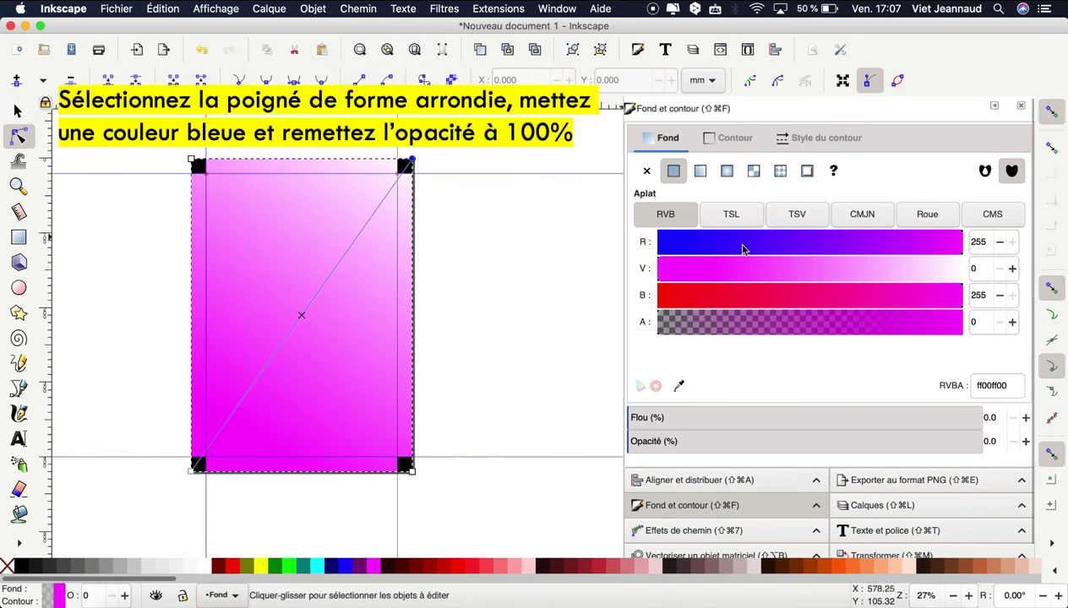
# Step: Set the gradient end stop's R to 0 and alpha to 100, making it opaque blue (0000ffff)
pyautogui.moveTo(813, 250); pyautogui.dragTo(655, 245)
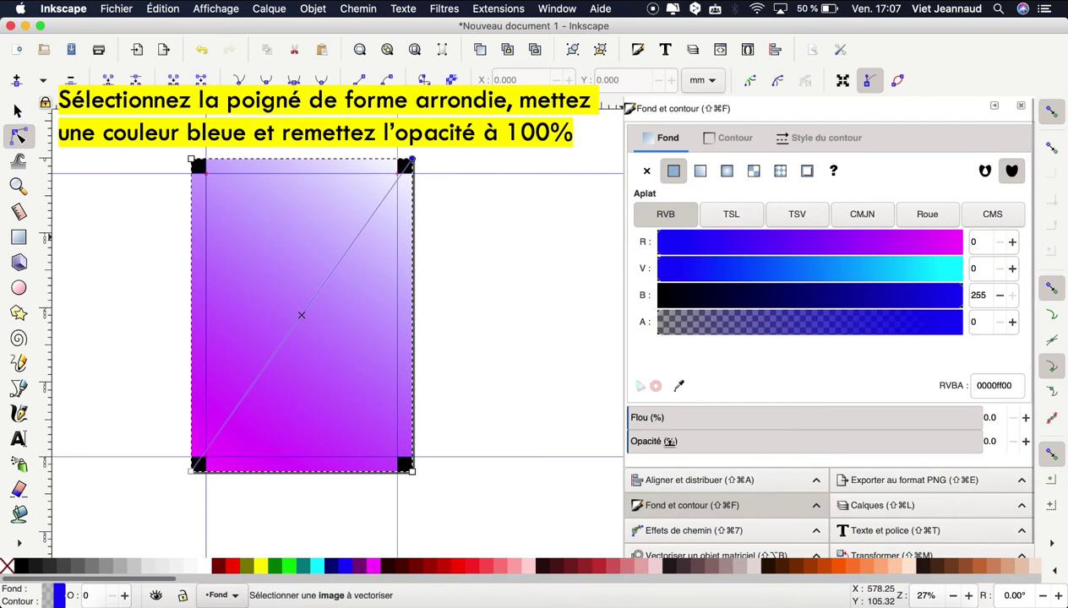
pyautogui.moveTo(654, 441)
pyautogui.mouseDown()
pyautogui.moveTo(845, 426)
pyautogui.moveTo(995, 441)
pyautogui.mouseUp()
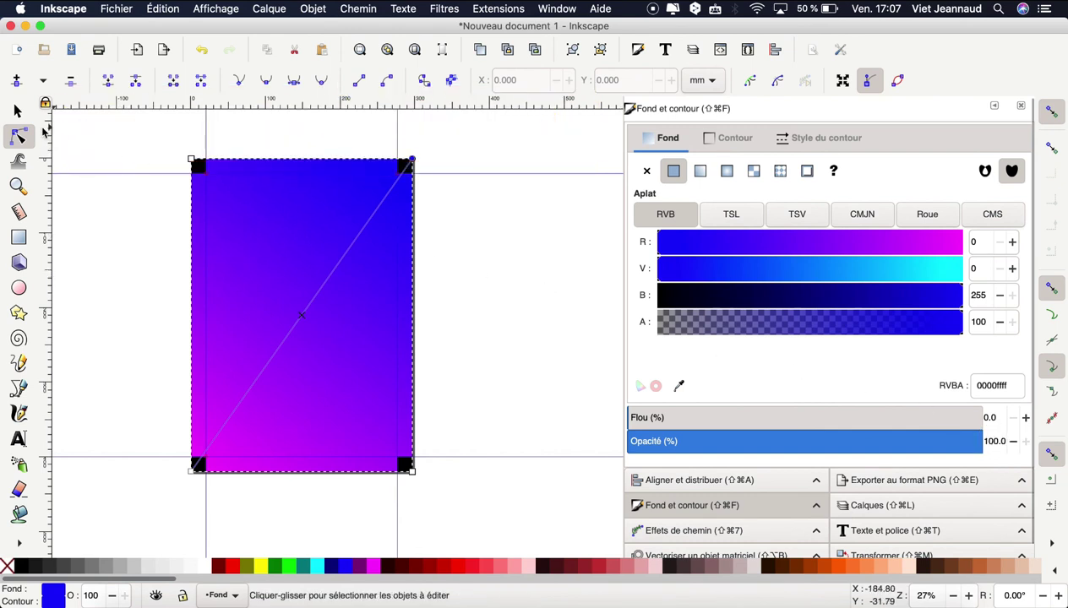
pyautogui.click(20, 112)
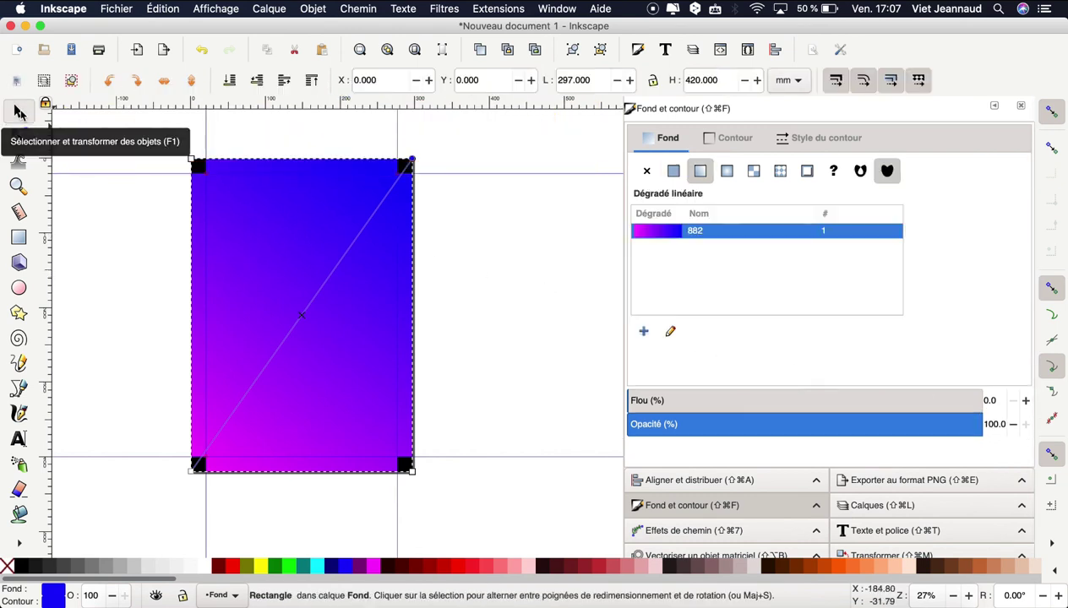
# Step: Lock the Fond layer with its padlock and confirm the background can no longer be selected
pyautogui.click(129, 251)
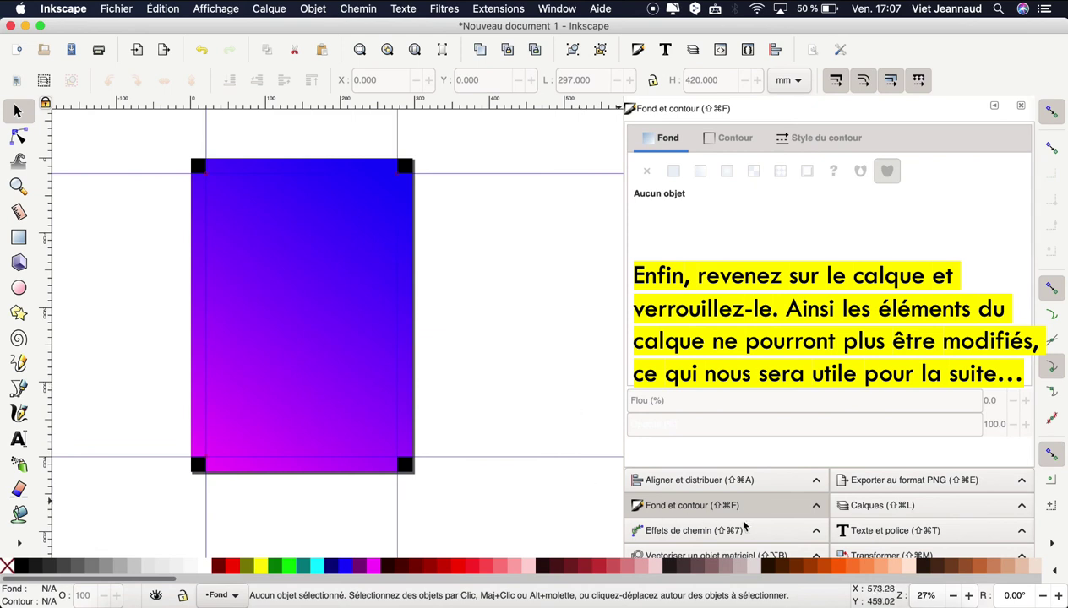
pyautogui.click(889, 508)
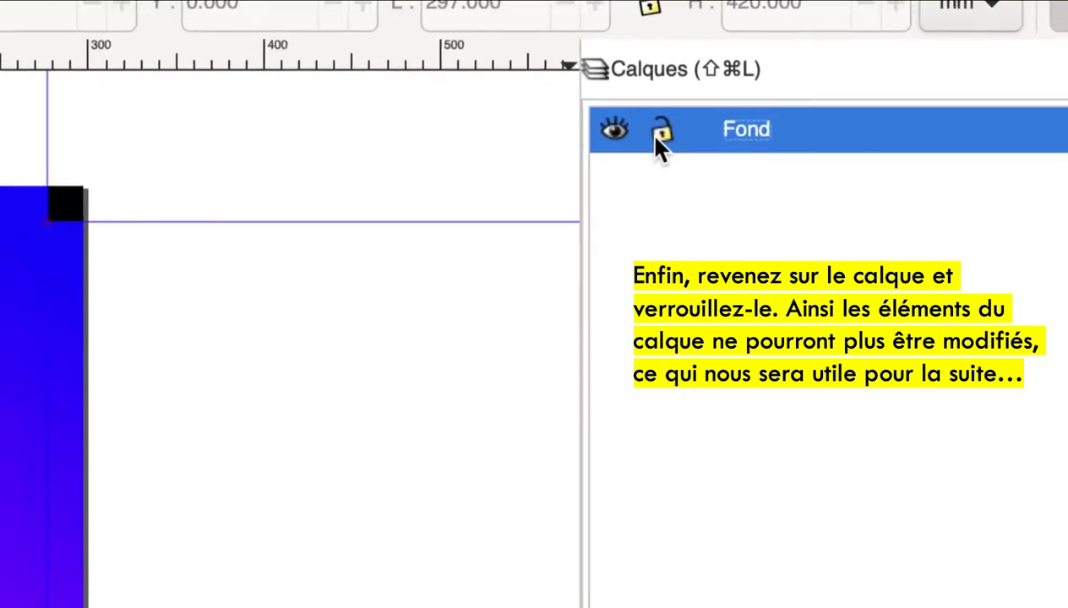
pyautogui.click(661, 131)
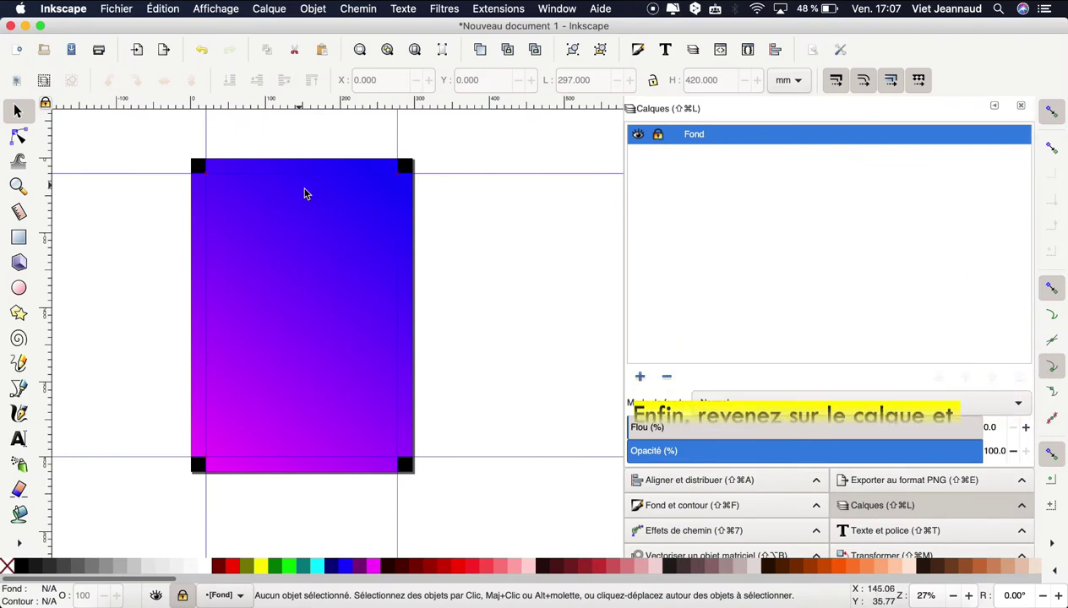
pyautogui.moveTo(479, 246); pyautogui.dragTo(127, 152)
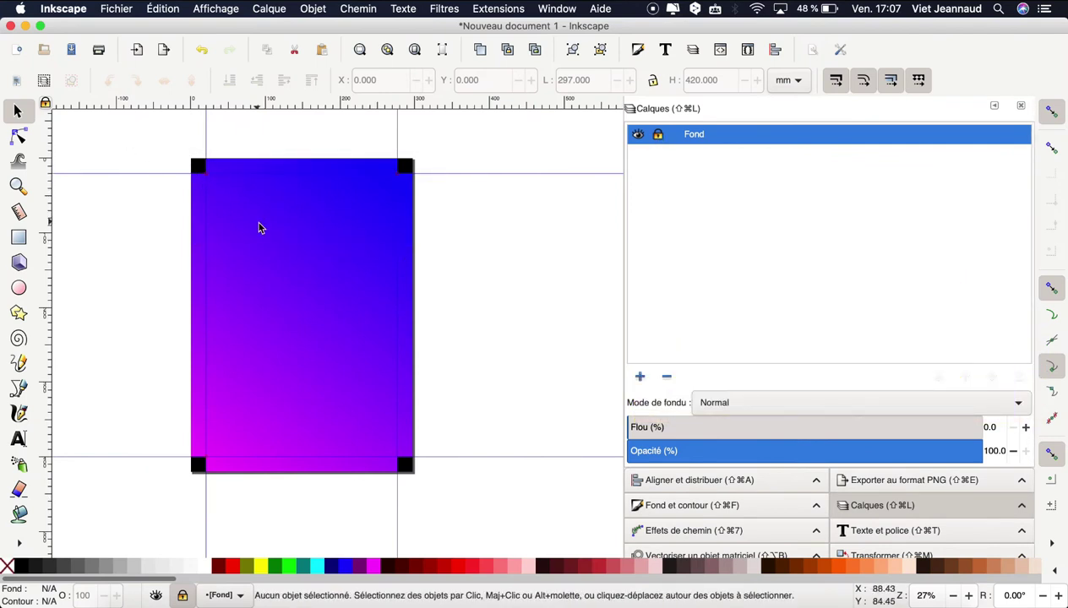